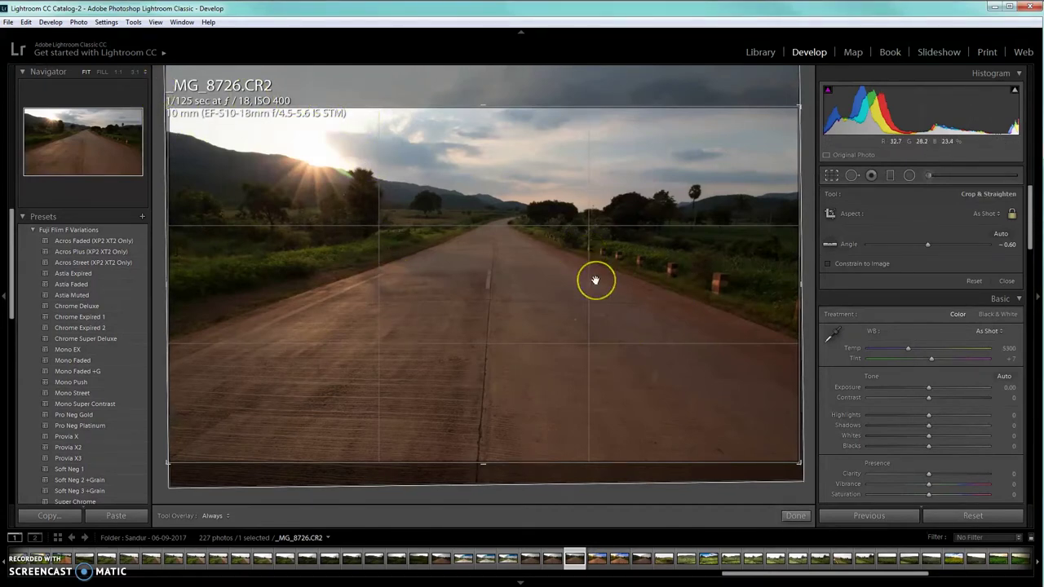
View the finished _MG_8727-Edit.tif as a reference and return to the raw photo _MG_8726.CR2
{"action": "left_click", "coordinate": [597, 558]}
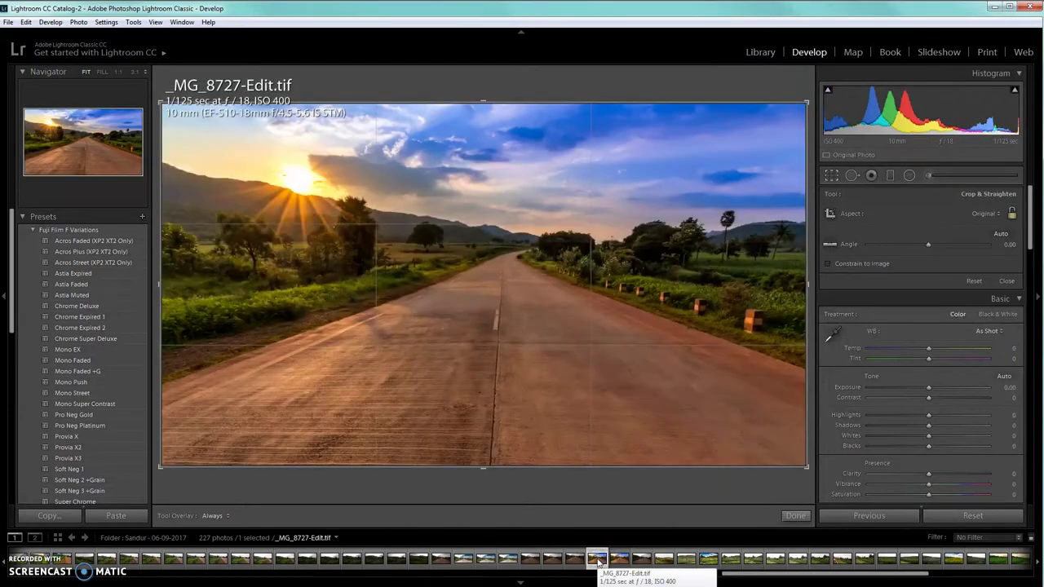
{"action": "left_click", "coordinate": [584, 559]}
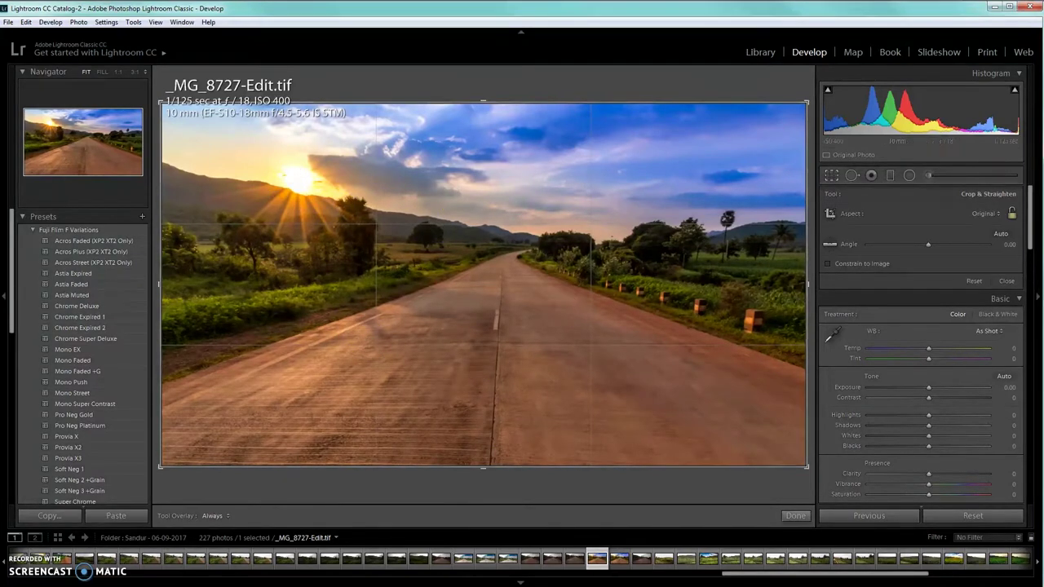
{"action": "left_click", "coordinate": [574, 559]}
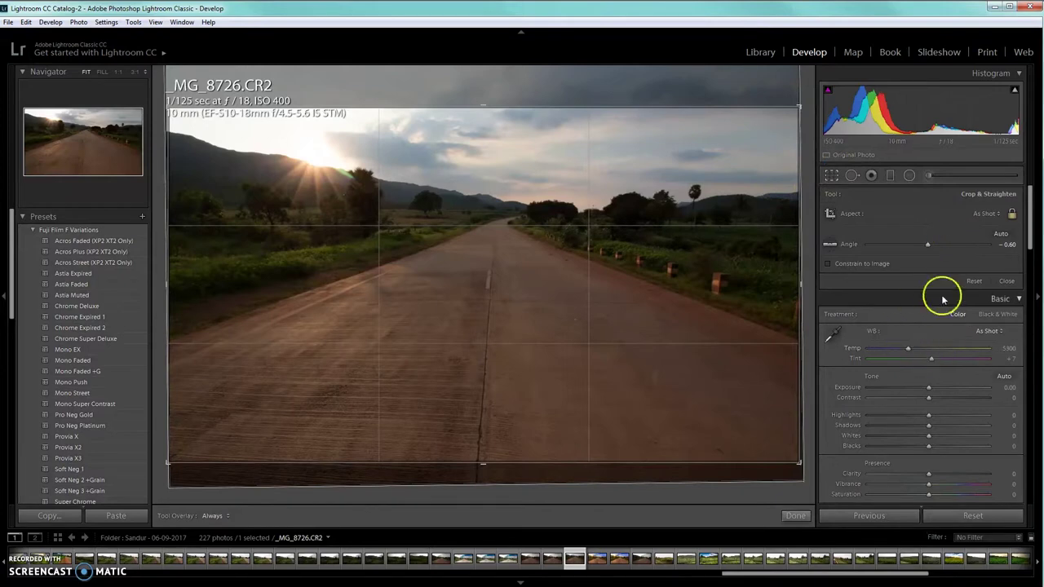
{"action": "left_click", "coordinate": [993, 213]}
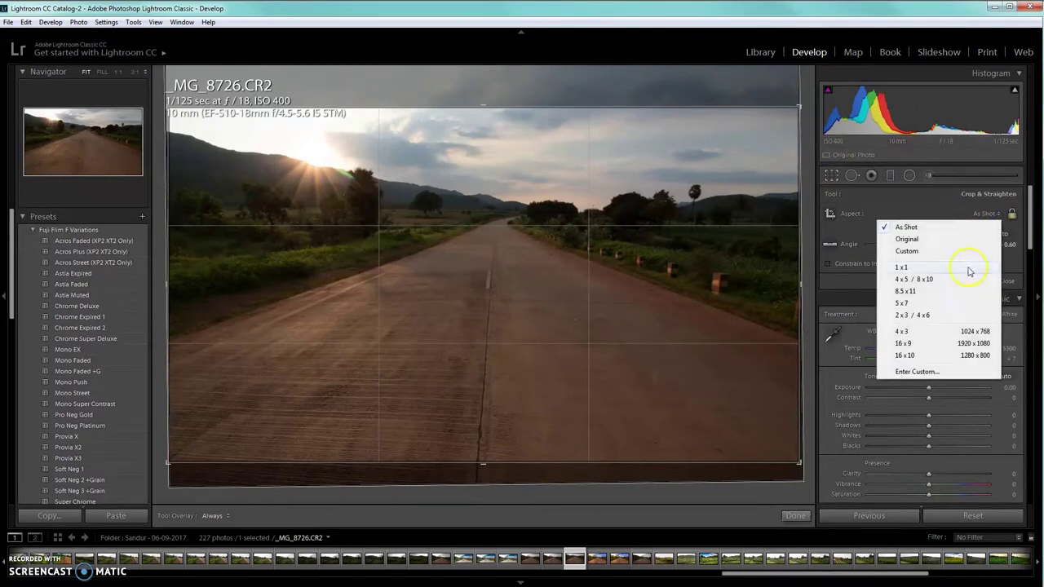
{"action": "left_click", "coordinate": [908, 344]}
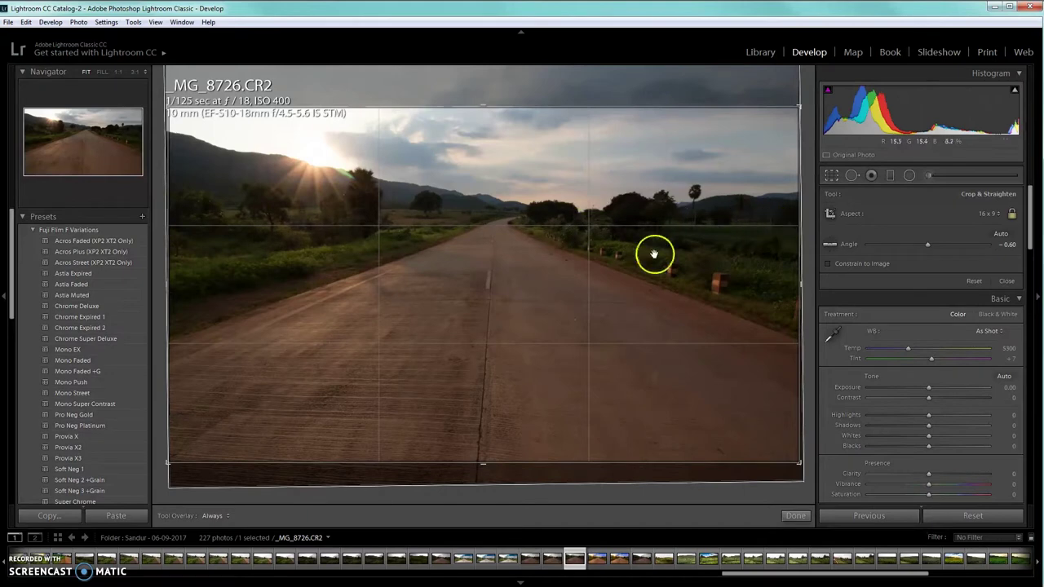
{"action": "key", "text": "ctrl+alt+r"}
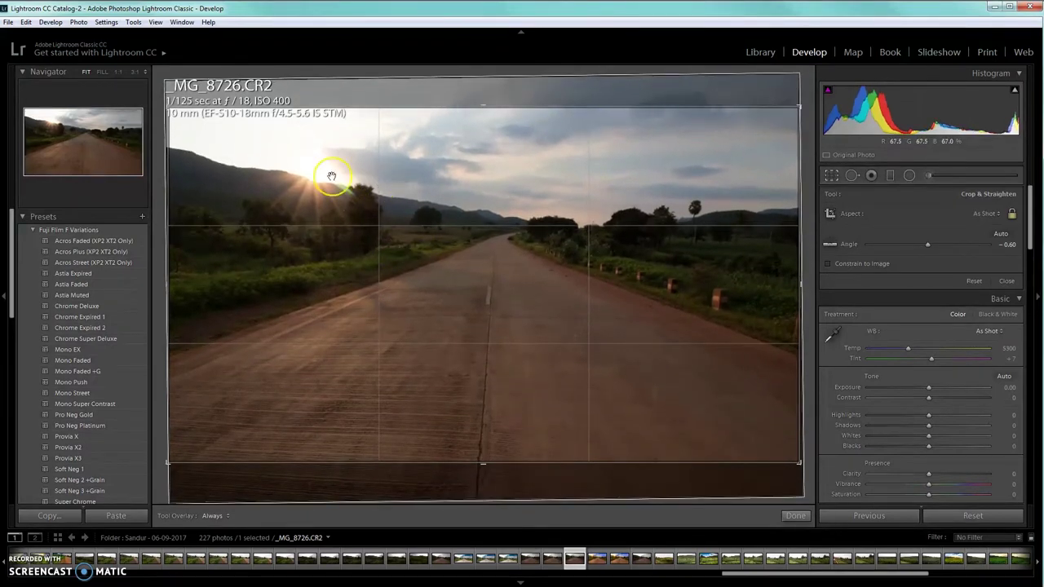
Straighten the road photo to an angle of about -1.33, reposition it inside the crop frame, and apply the crop
{"action": "left_click_drag", "start_coordinate": [590, 478], "coordinate": [506, 476]}
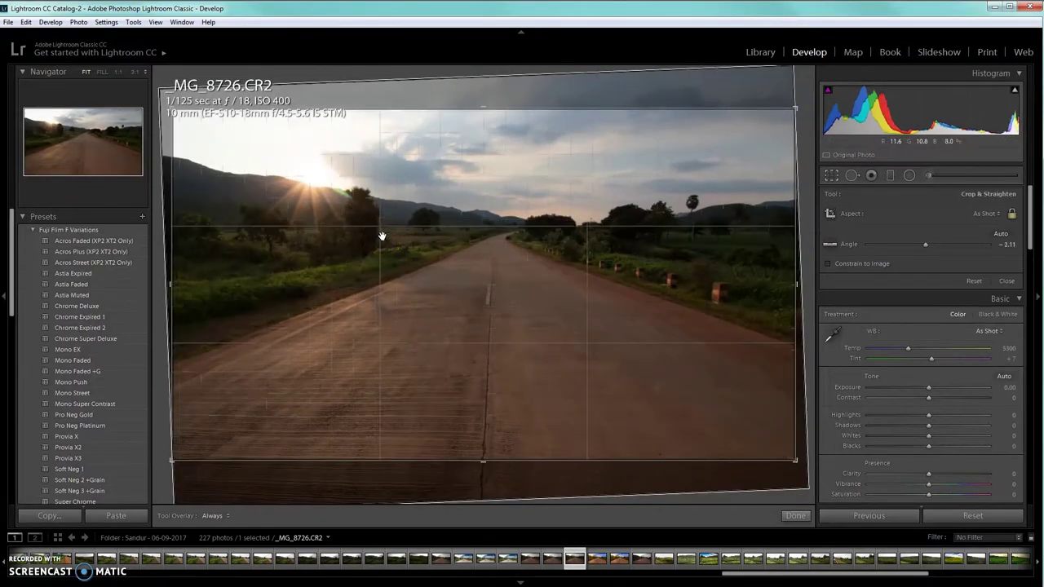
{"action": "left_click_drag", "start_coordinate": [465, 261], "coordinate": [565, 238]}
{"action": "left_click_drag", "start_coordinate": [566, 239], "coordinate": [522, 234]}
{"action": "left_click_drag", "start_coordinate": [460, 179], "coordinate": [462, 205]}
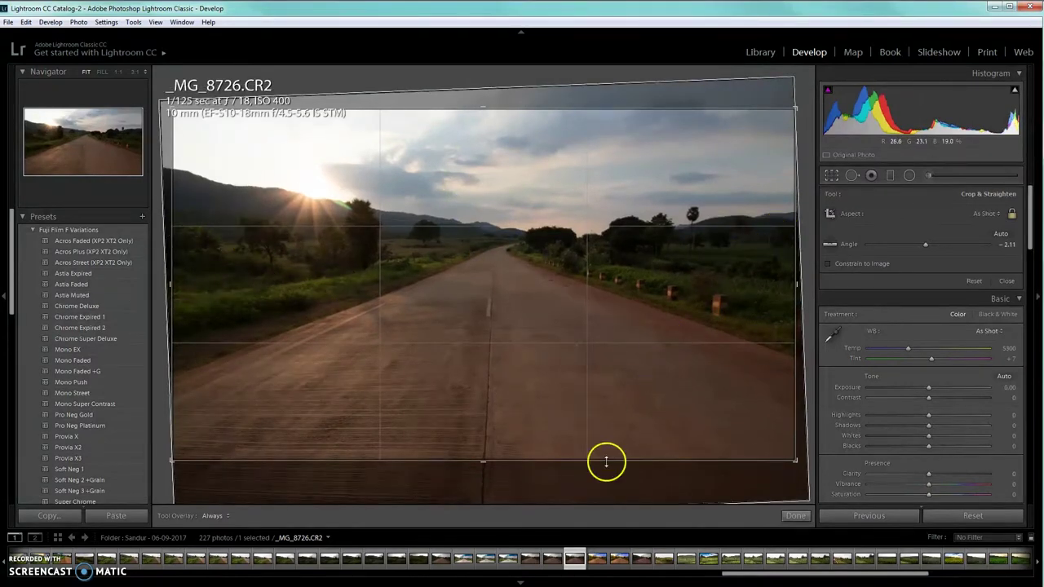
{"action": "left_click_drag", "start_coordinate": [543, 482], "coordinate": [539, 484]}
{"action": "left_click", "coordinate": [550, 242]}
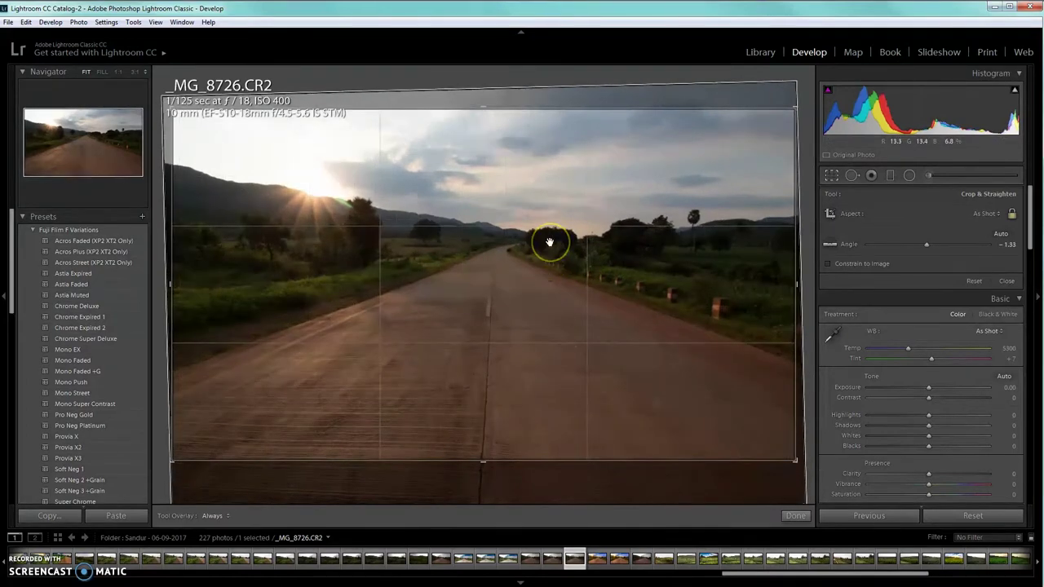
{"action": "left_click", "coordinate": [549, 242]}
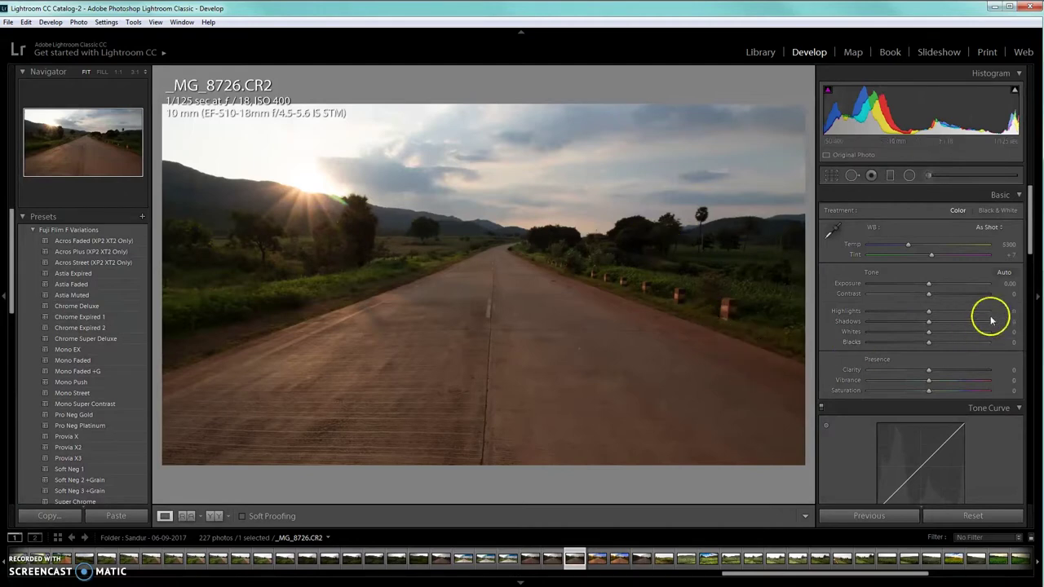
Recover the sky and foreground detail by setting Highlights to -99 and Shadows to +81
{"action": "left_click_drag", "start_coordinate": [928, 321], "coordinate": [886, 311]}
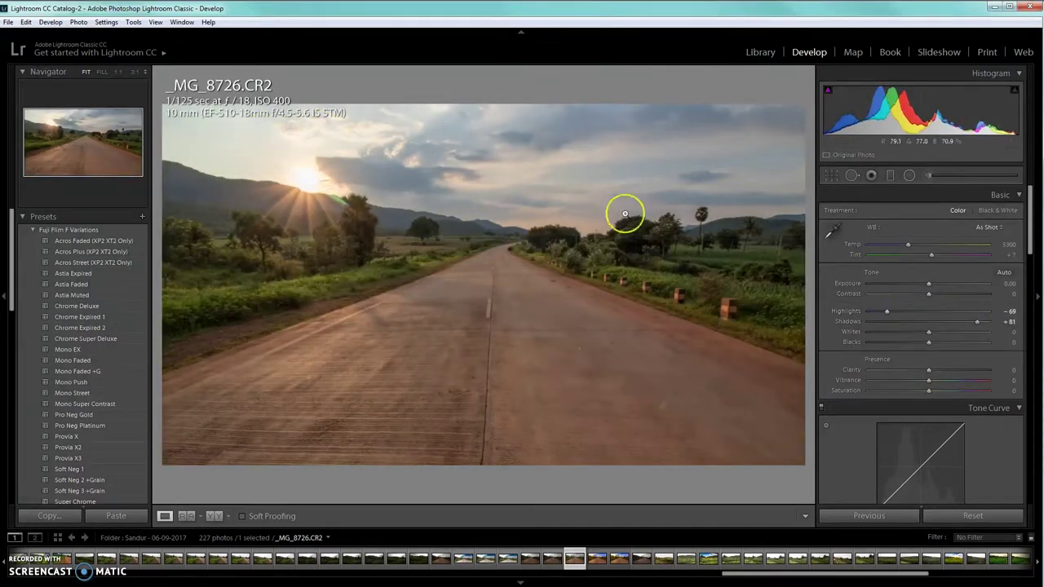
{"action": "left_click_drag", "start_coordinate": [886, 311], "coordinate": [867, 313]}
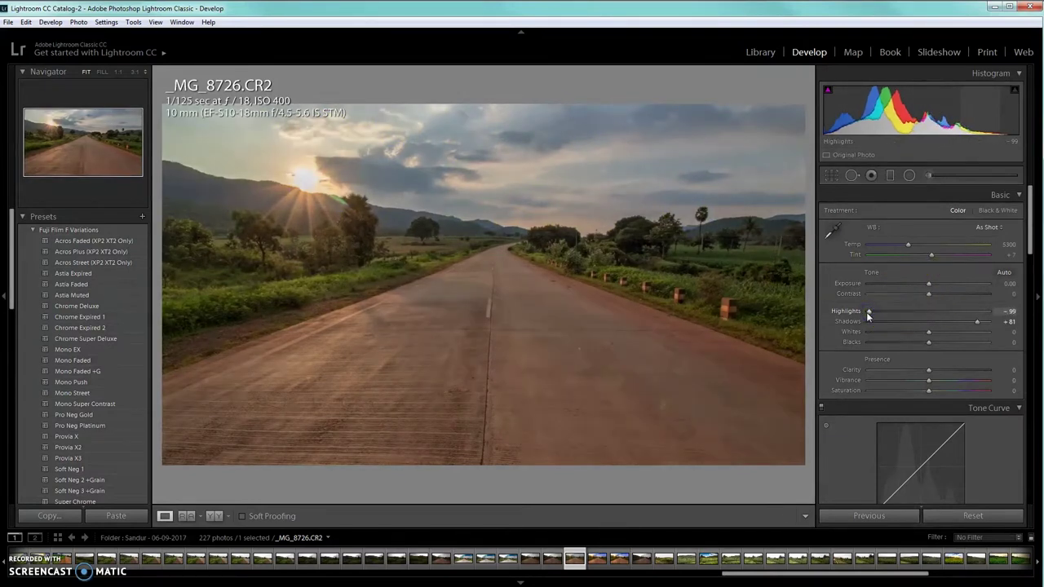
{"action": "left_click_drag", "start_coordinate": [866, 311], "coordinate": [866, 312]}
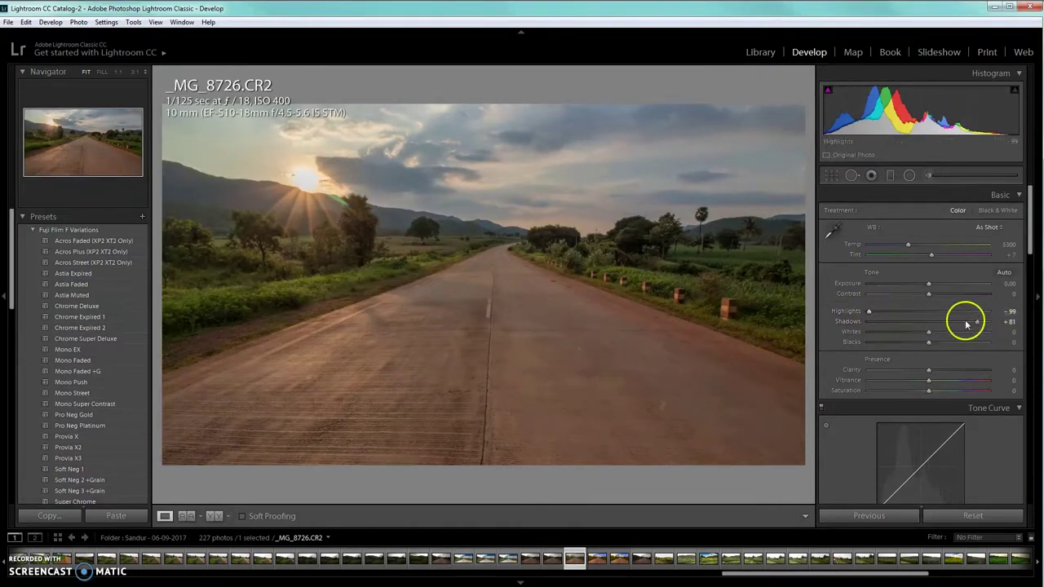
Raise Whites to +57 while checking the highlight clipping preview
{"action": "left_click_drag", "start_coordinate": [929, 333], "coordinate": [929, 333]}
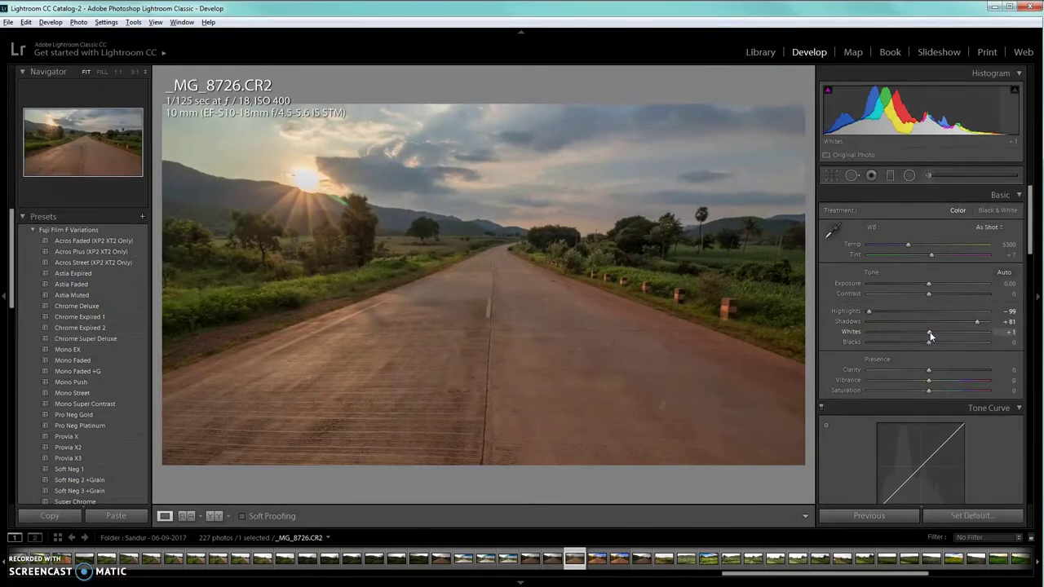
{"action": "left_click", "coordinate": [930, 333], "text": "alt"}
{"action": "mouse_move", "coordinate": [932, 335]}
{"action": "left_mouse_down"}
{"action": "mouse_move", "coordinate": [958, 334]}
{"action": "mouse_move", "coordinate": [949, 337]}
{"action": "left_mouse_up"}
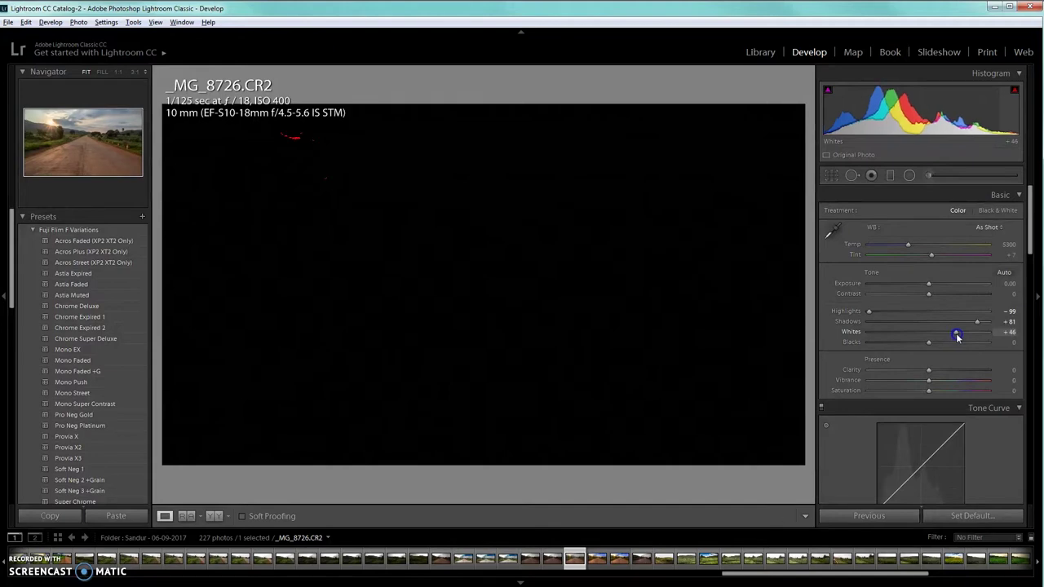
{"action": "left_click_drag", "start_coordinate": [956, 335], "coordinate": [958, 336]}
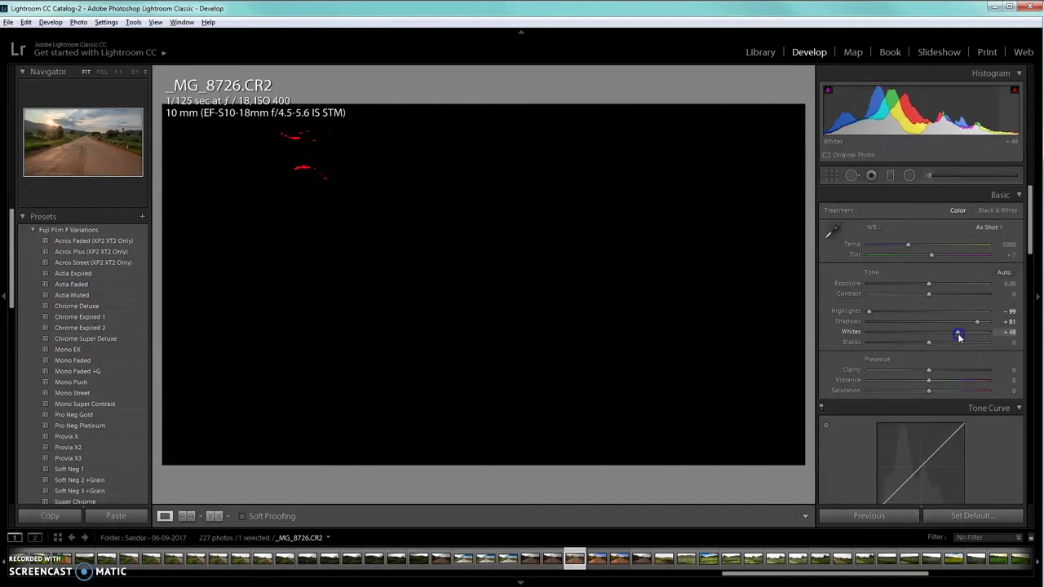
{"action": "left_click_drag", "start_coordinate": [960, 337], "coordinate": [964, 336]}
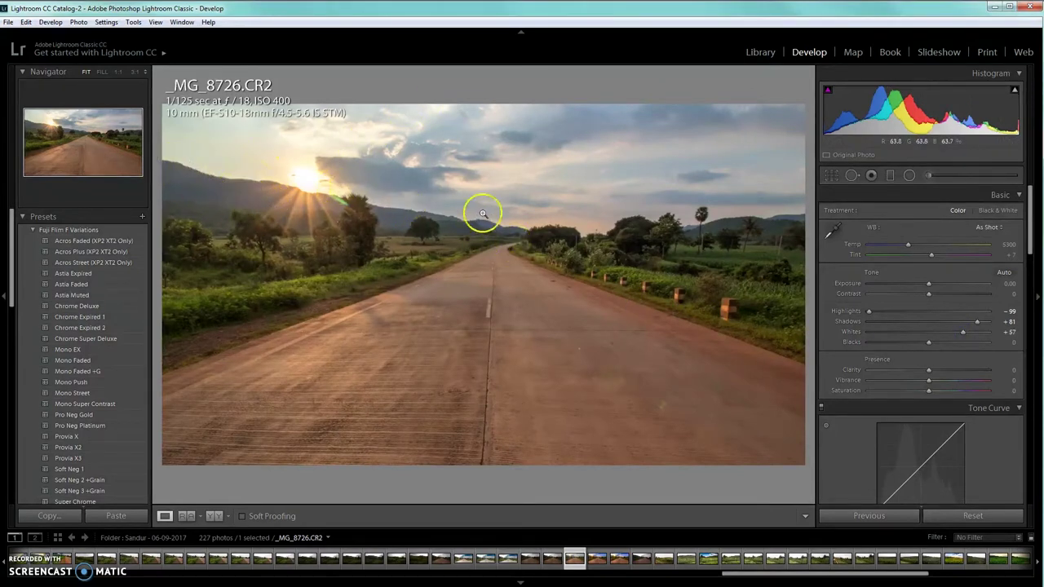
Lower Blacks to -25 while checking the shadow clipping preview
{"action": "key", "text": "alt"}
{"action": "left_click", "coordinate": [930, 343], "text": "alt"}
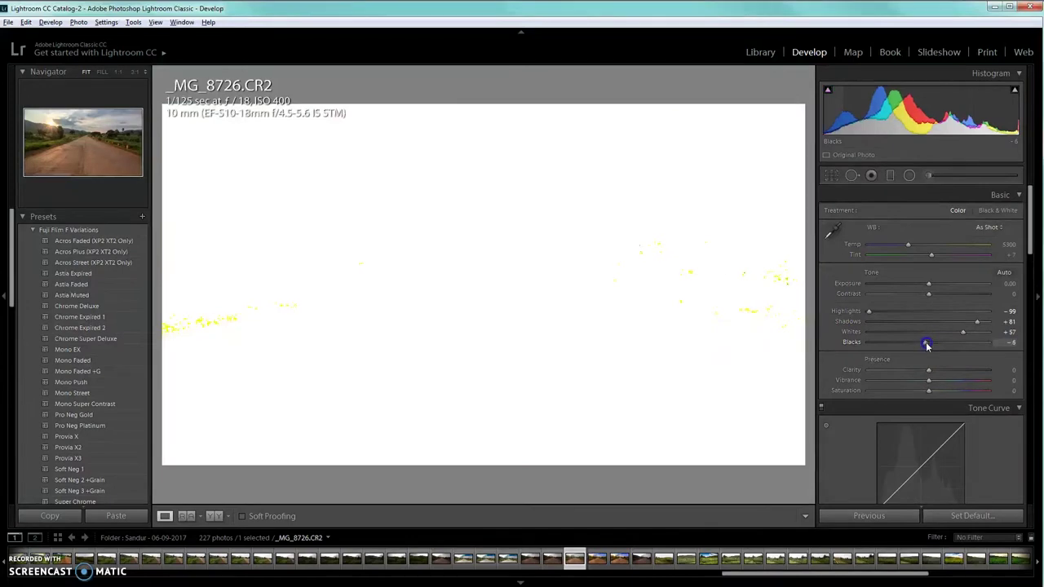
{"action": "left_click_drag", "start_coordinate": [920, 344], "coordinate": [918, 344]}
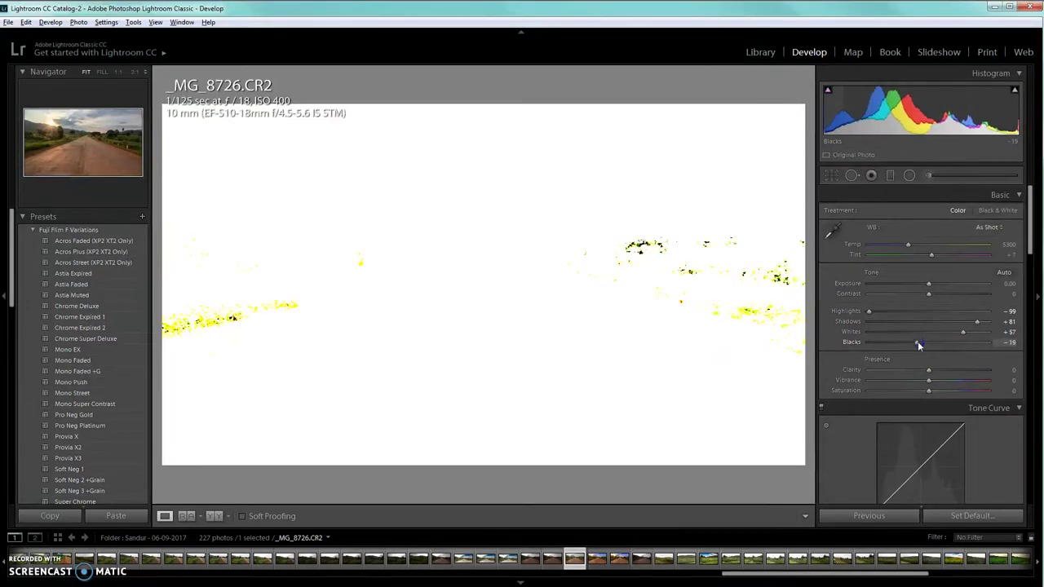
{"action": "left_click_drag", "start_coordinate": [918, 344], "coordinate": [913, 343]}
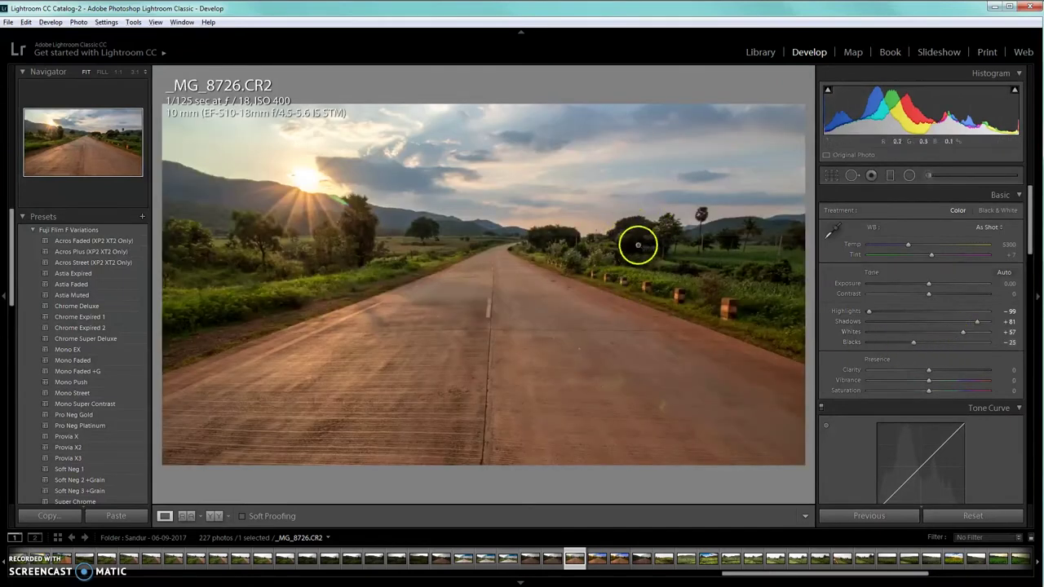
{"action": "left_click_drag", "start_coordinate": [913, 342], "coordinate": [914, 343]}
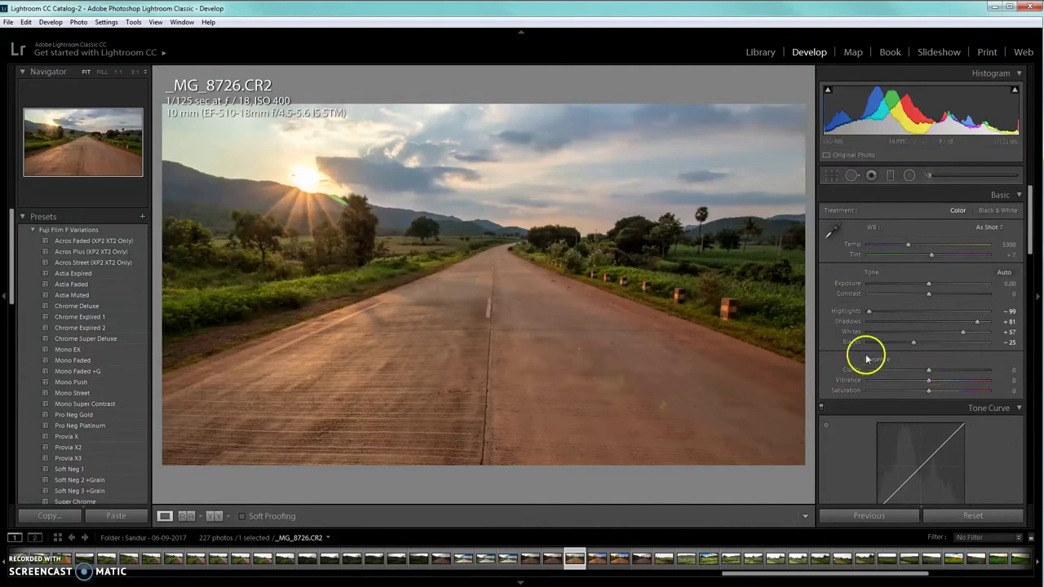
Set Clarity to +16 and Vibrance to +84 for the whole photo
{"action": "left_click_drag", "start_coordinate": [927, 368], "coordinate": [976, 382]}
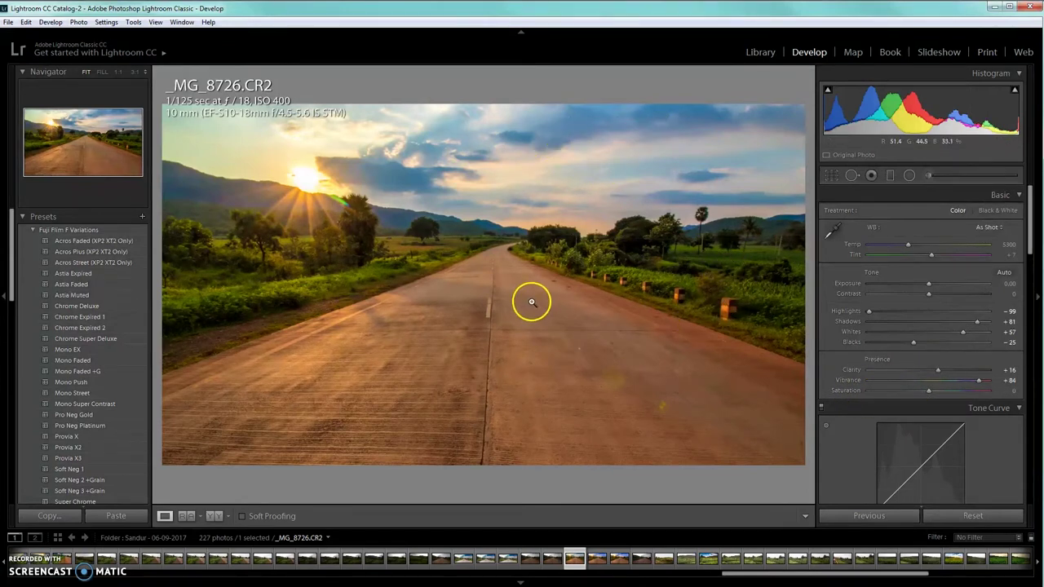
{"action": "left_click", "coordinate": [897, 405]}
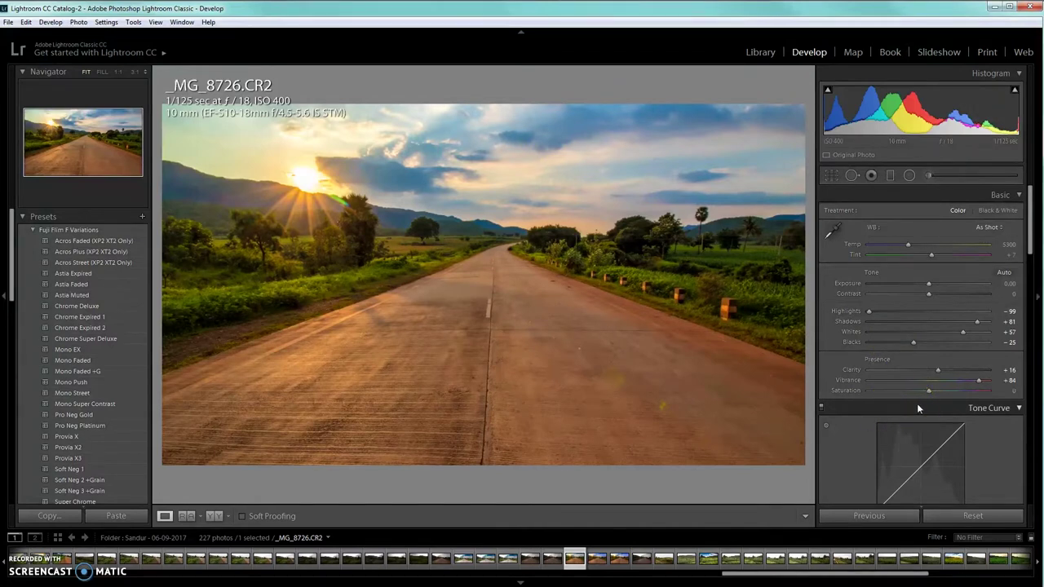
Adjust the tone curve regions to Highlights +5, Lights +15, Darks -8 and Shadows +12
{"action": "scroll", "coordinate": [916, 403], "scroll_direction": "down", "scroll_amount": 2}
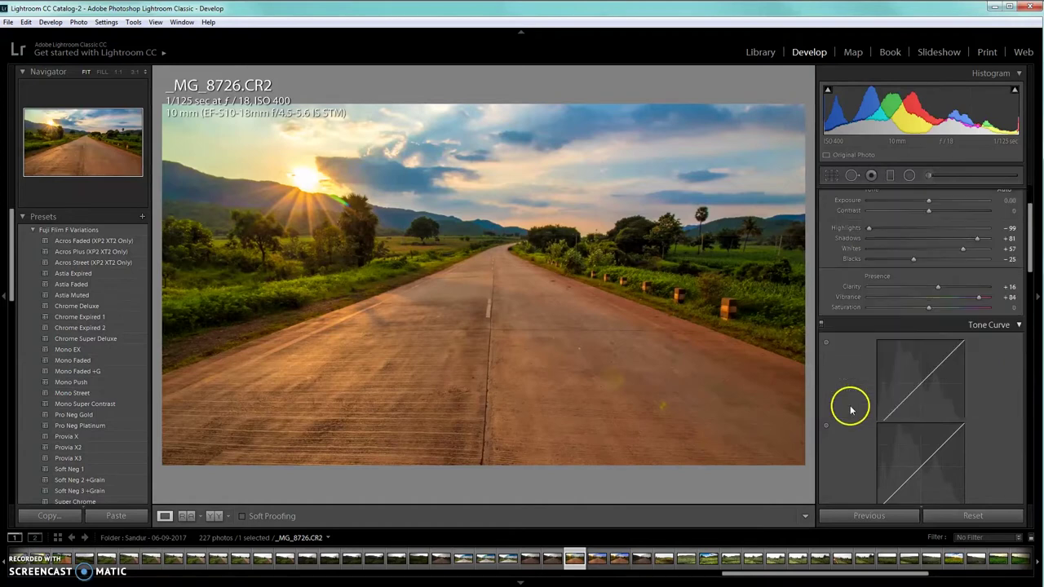
{"action": "scroll", "coordinate": [848, 408], "scroll_direction": "down", "scroll_amount": 2}
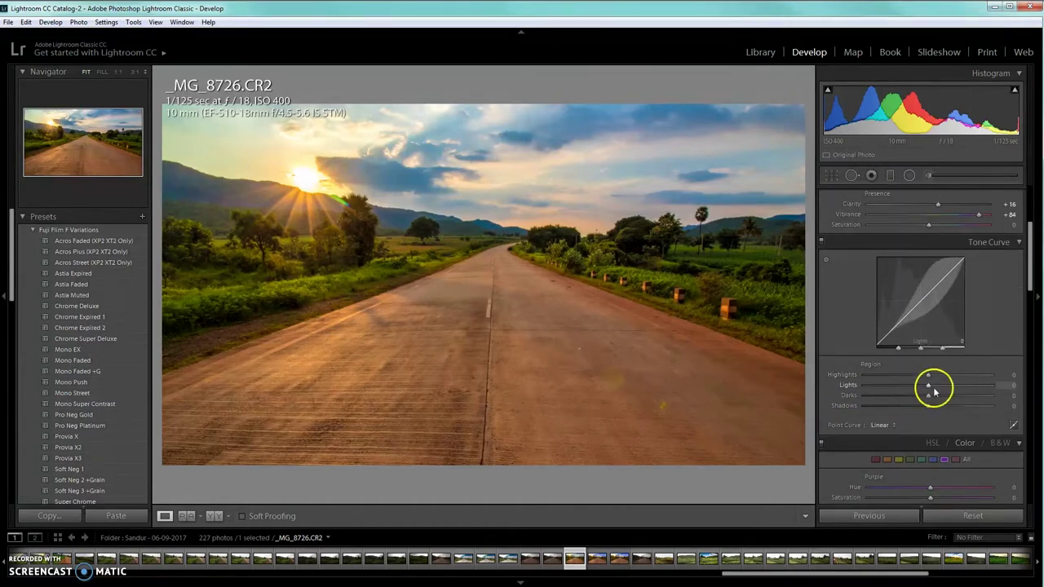
{"action": "left_click_drag", "start_coordinate": [930, 390], "coordinate": [933, 378]}
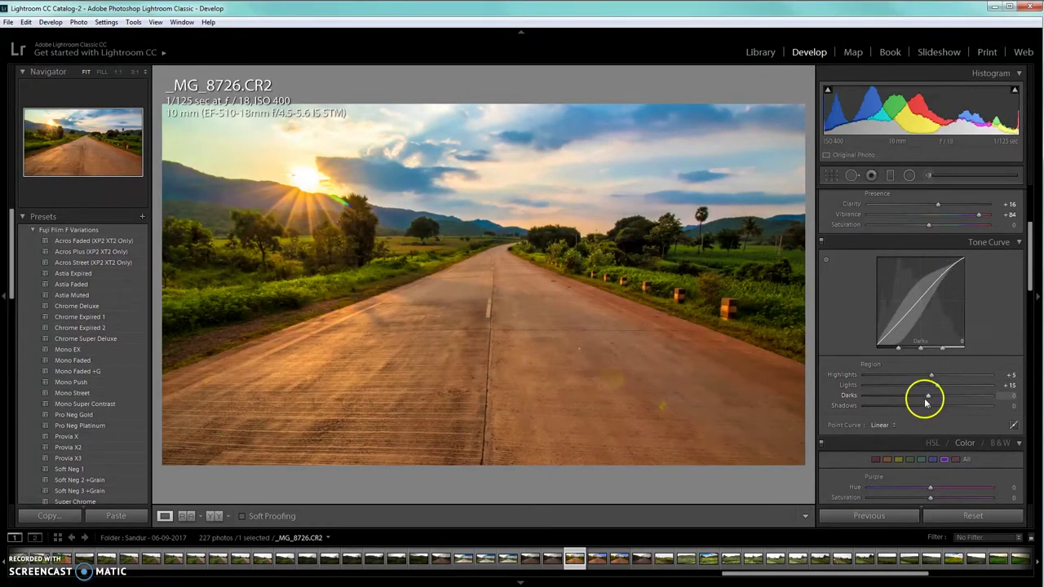
{"action": "left_click_drag", "start_coordinate": [927, 399], "coordinate": [923, 400]}
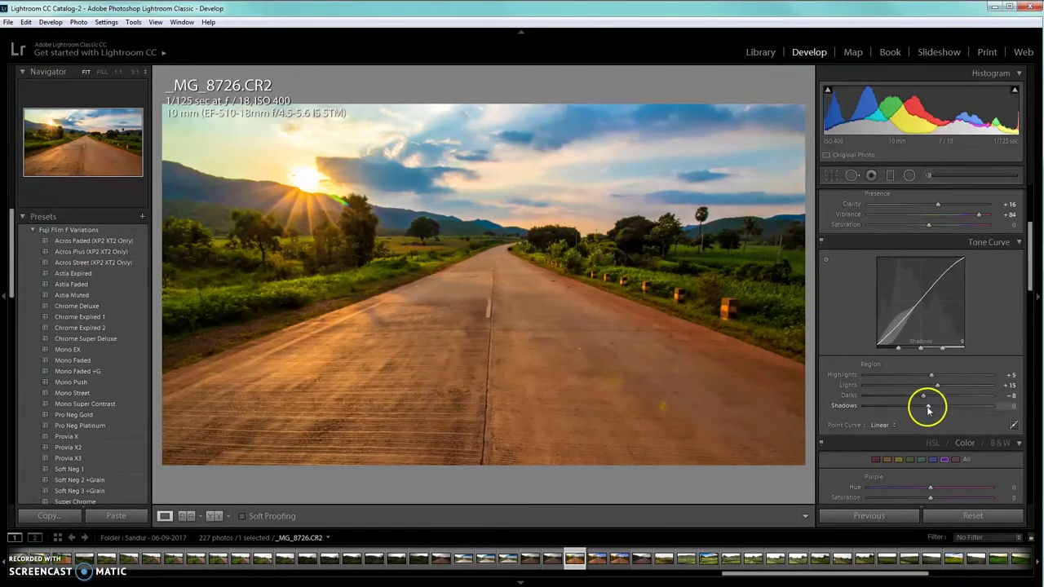
{"action": "left_click_drag", "start_coordinate": [939, 409], "coordinate": [937, 409]}
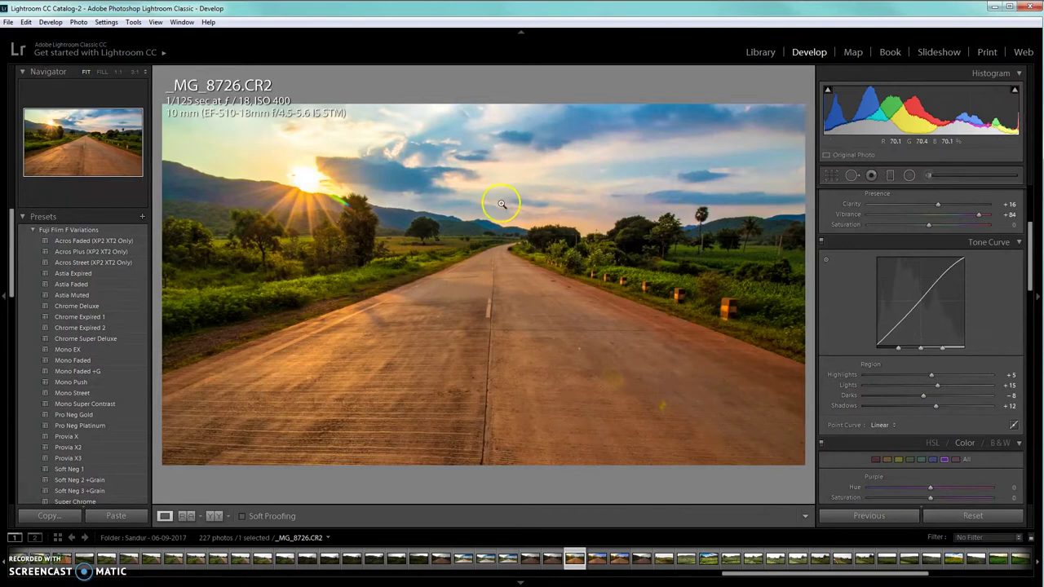
Draw a slightly tilted graduated filter with the Temp effect from the upper sky down past the horizon
{"action": "left_click", "coordinate": [890, 177]}
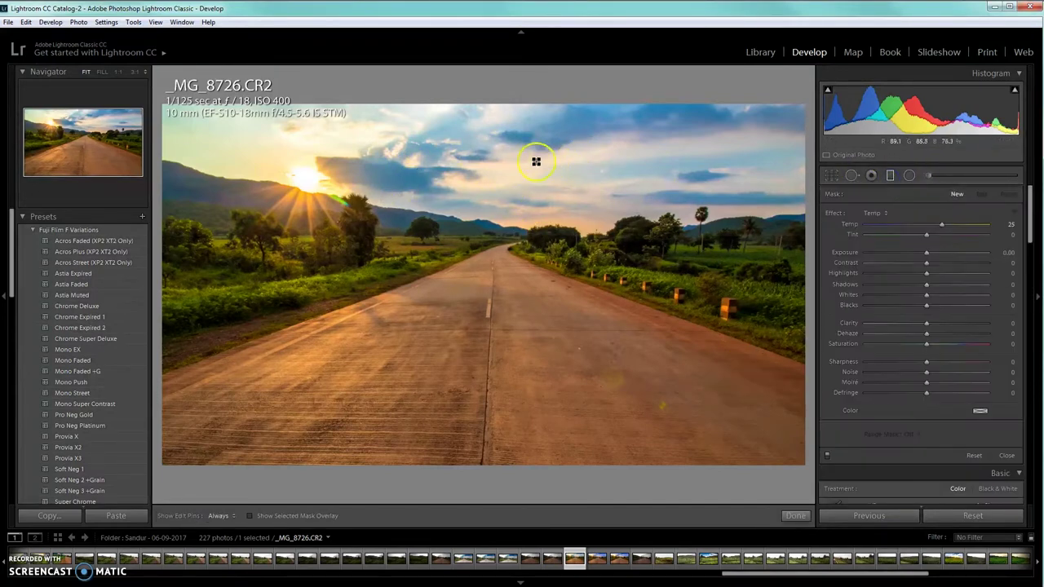
{"action": "left_click", "coordinate": [878, 213]}
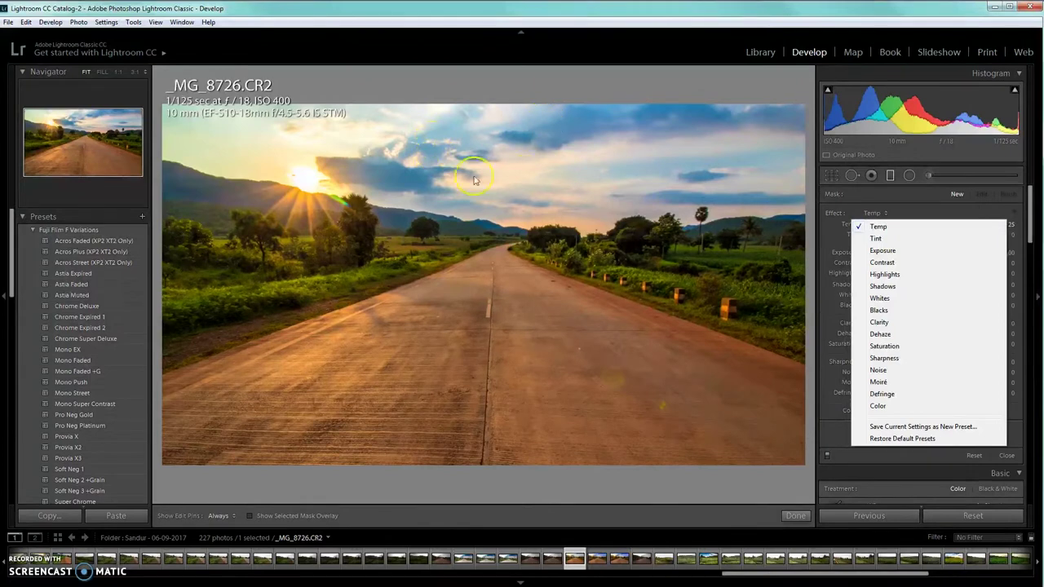
{"action": "left_click", "coordinate": [565, 151]}
{"action": "left_click_drag", "start_coordinate": [589, 124], "coordinate": [559, 287]}
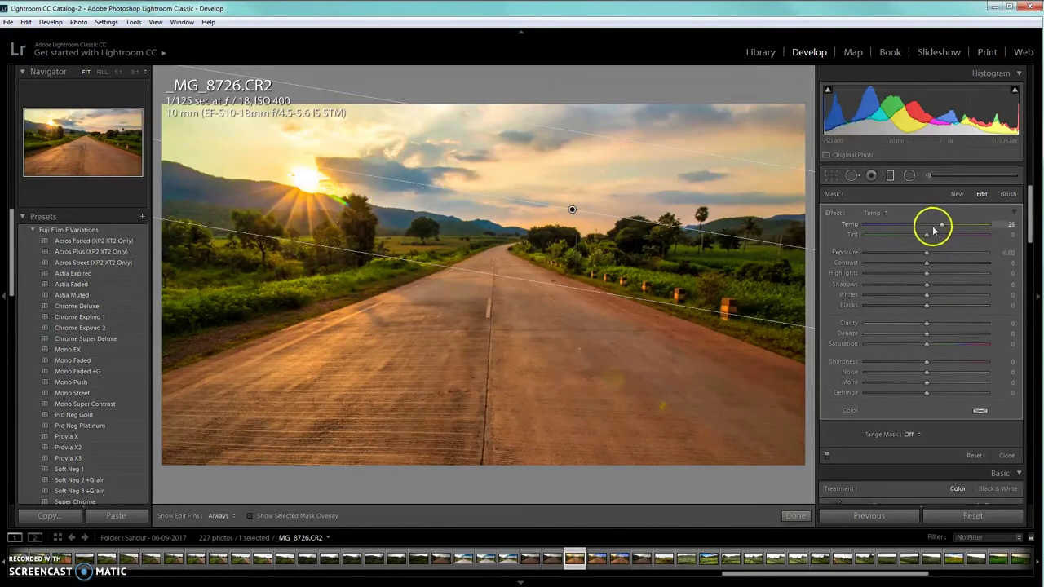
Set the sky graduated filter to Temp -21, Tint 5, Clarity 4 and Dehaze 5
{"action": "left_click_drag", "start_coordinate": [928, 226], "coordinate": [915, 226]}
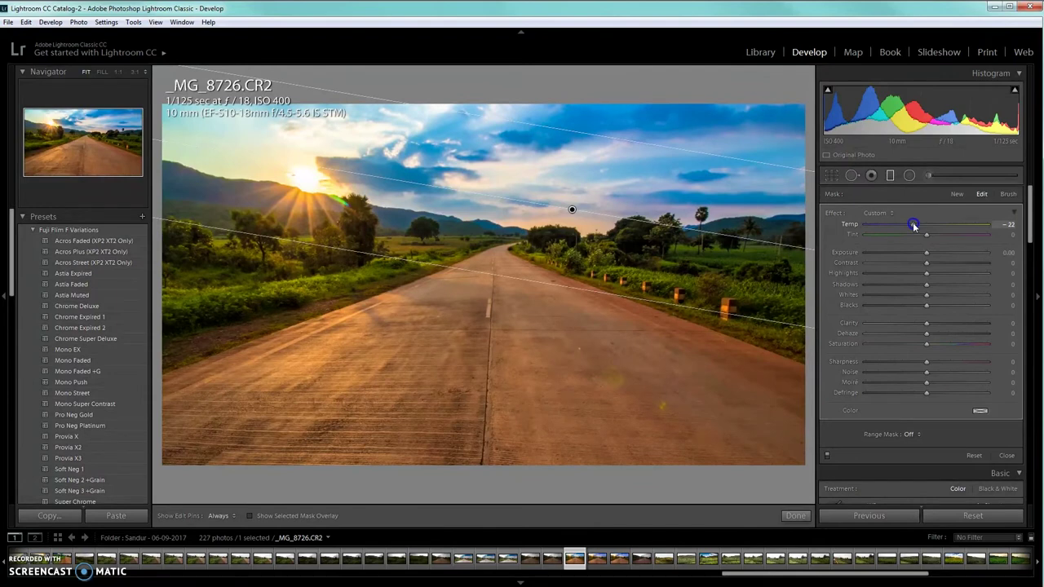
{"action": "left_click_drag", "start_coordinate": [913, 226], "coordinate": [915, 226]}
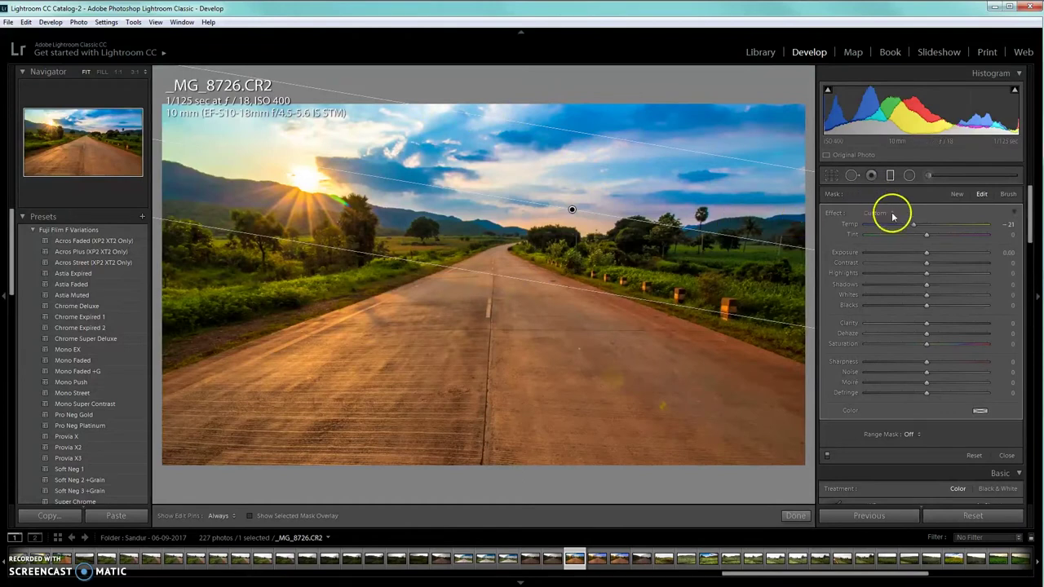
{"action": "left_click", "coordinate": [928, 237]}
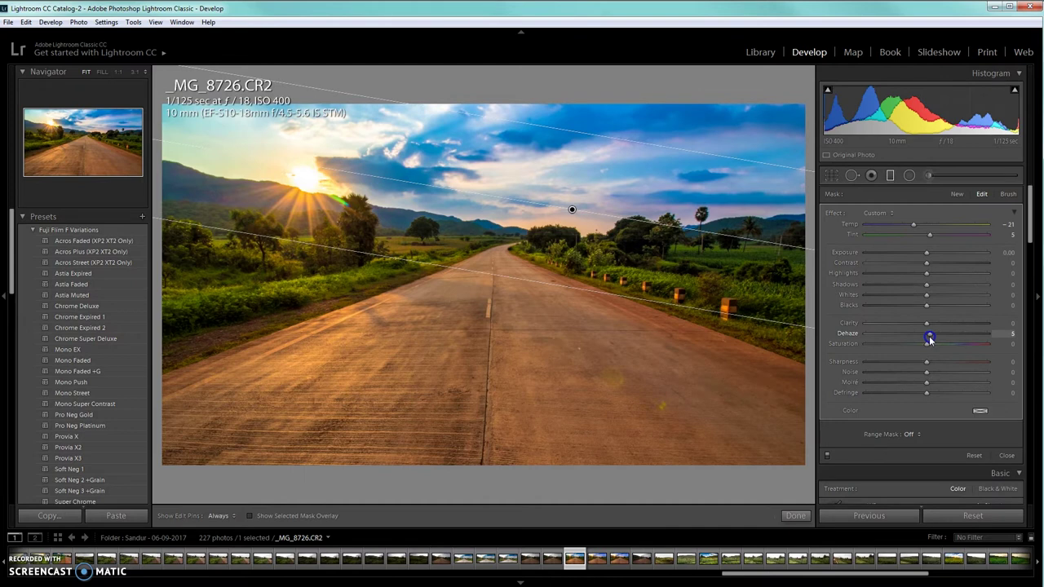
{"action": "left_click_drag", "start_coordinate": [920, 327], "coordinate": [930, 325]}
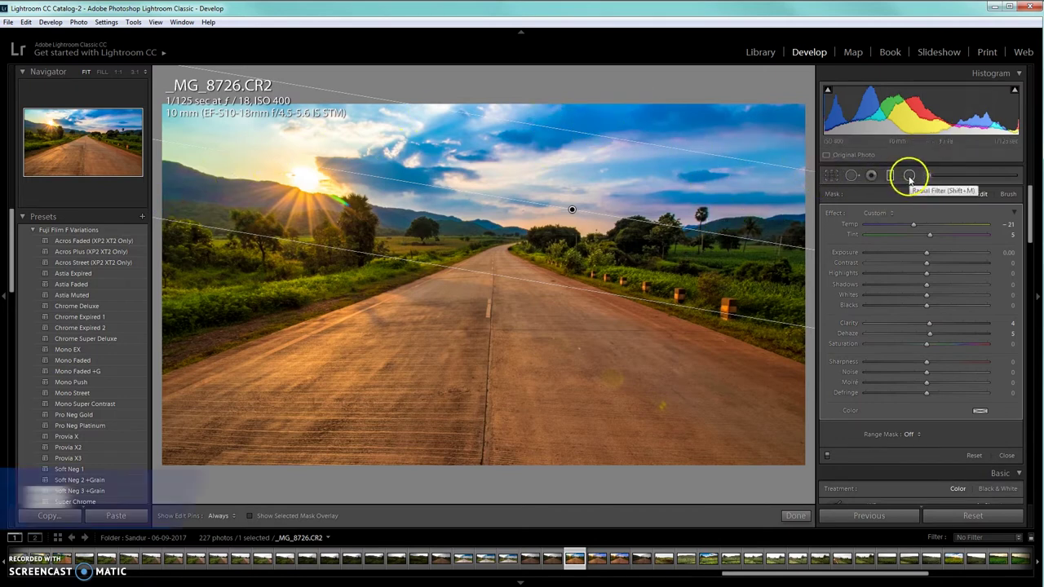
Draw a wide elliptical radial filter with the Temp effect around the sun, tilt it slightly clockwise and centre it just below the sun
{"action": "left_click", "coordinate": [909, 176]}
{"action": "left_click", "coordinate": [909, 176]}
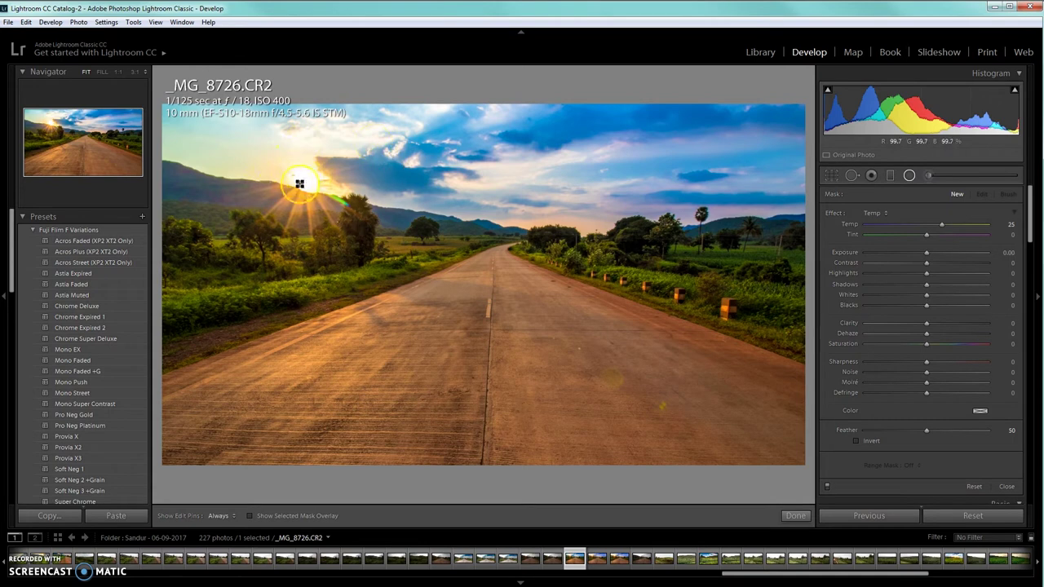
{"action": "left_click_drag", "start_coordinate": [306, 180], "coordinate": [409, 230]}
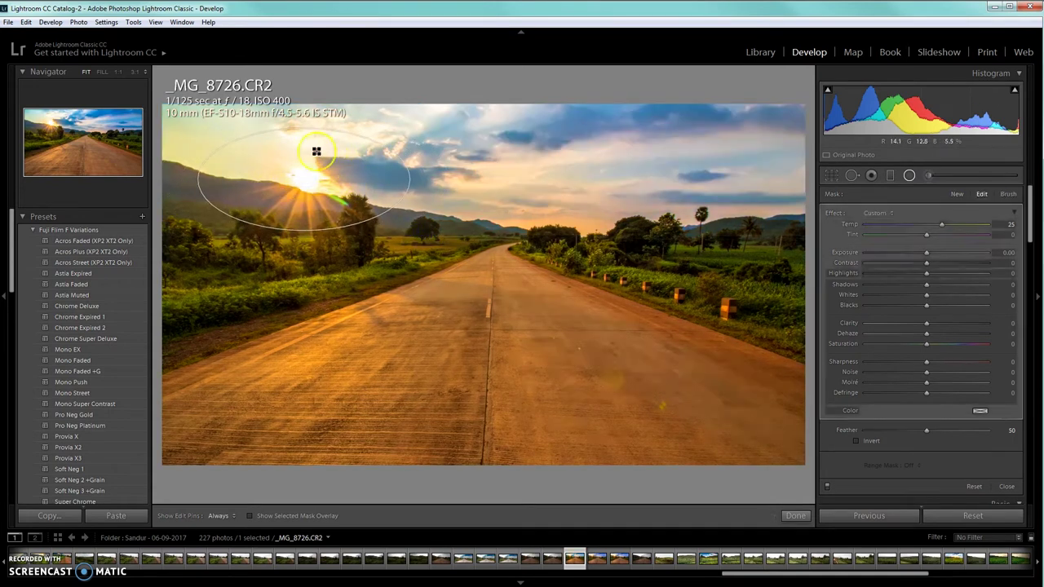
{"action": "left_click_drag", "start_coordinate": [302, 177], "coordinate": [306, 188]}
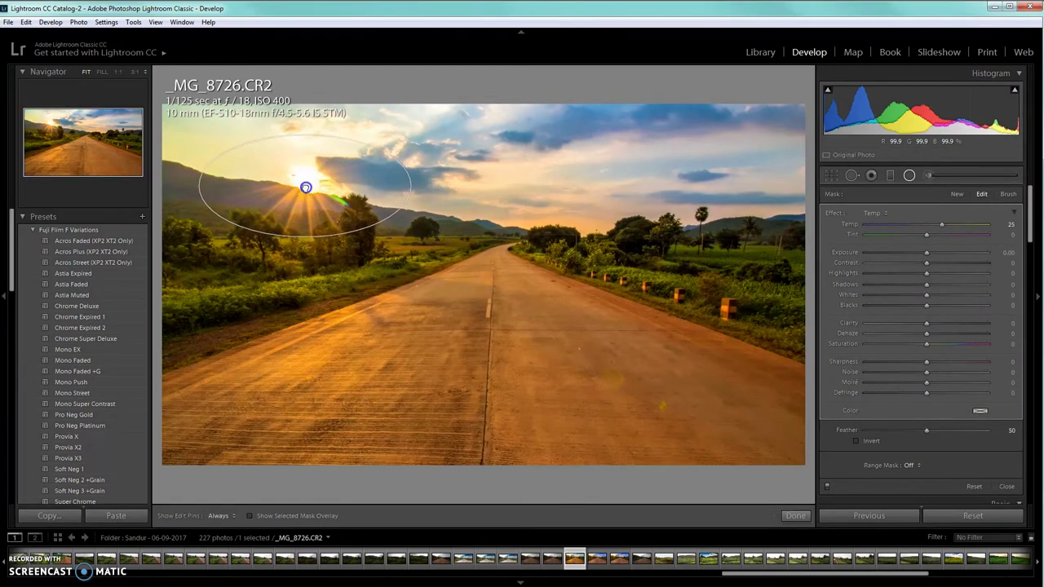
{"action": "left_click_drag", "start_coordinate": [419, 172], "coordinate": [427, 191]}
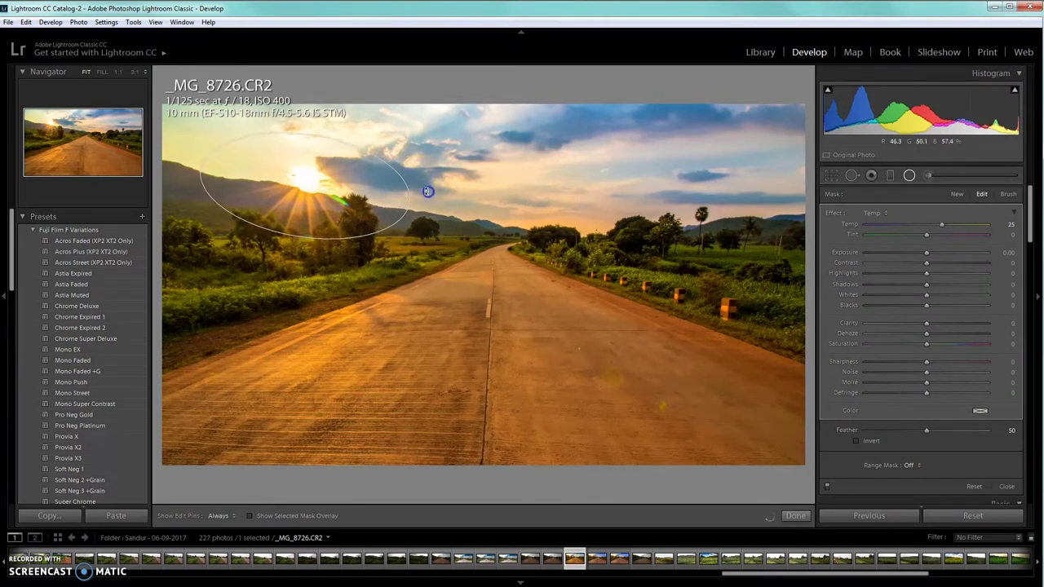
{"action": "mouse_move", "coordinate": [329, 196]}
{"action": "left_mouse_down"}
{"action": "mouse_move", "coordinate": [302, 182]}
{"action": "mouse_move", "coordinate": [312, 196]}
{"action": "left_mouse_up"}
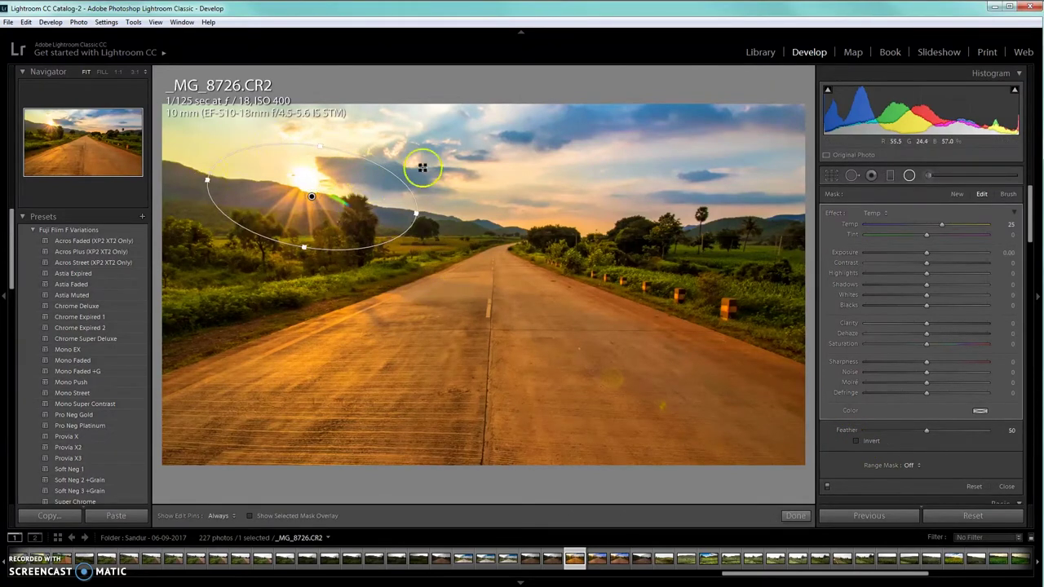
Invert the sun's radial filter with Feather 91 and set Temp 29, Exposure 0.04, Contrast 9, Highlights -20 and Clarity 10
{"action": "left_click", "coordinate": [857, 441]}
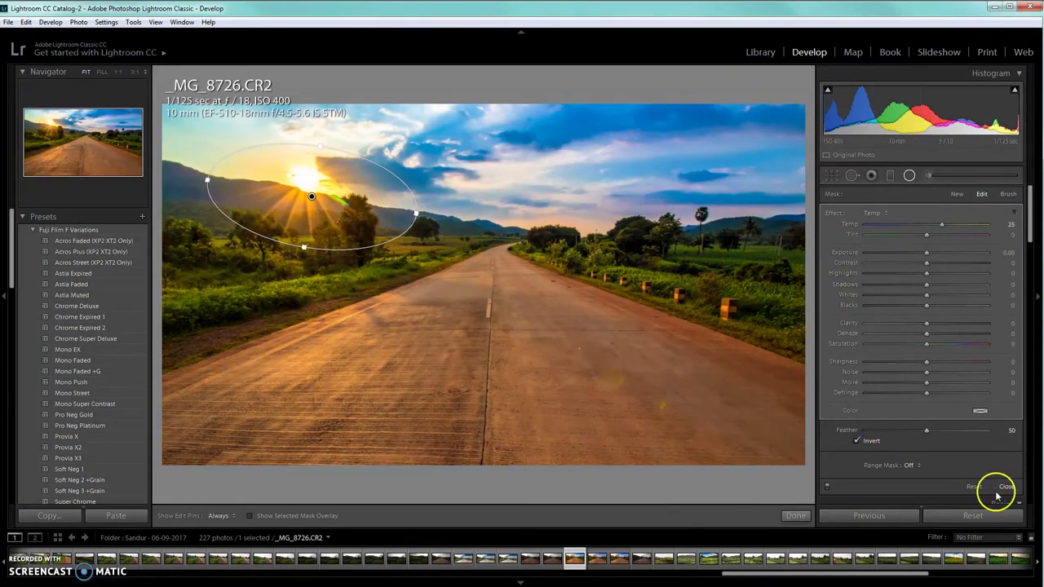
{"action": "left_click_drag", "start_coordinate": [927, 430], "coordinate": [980, 437]}
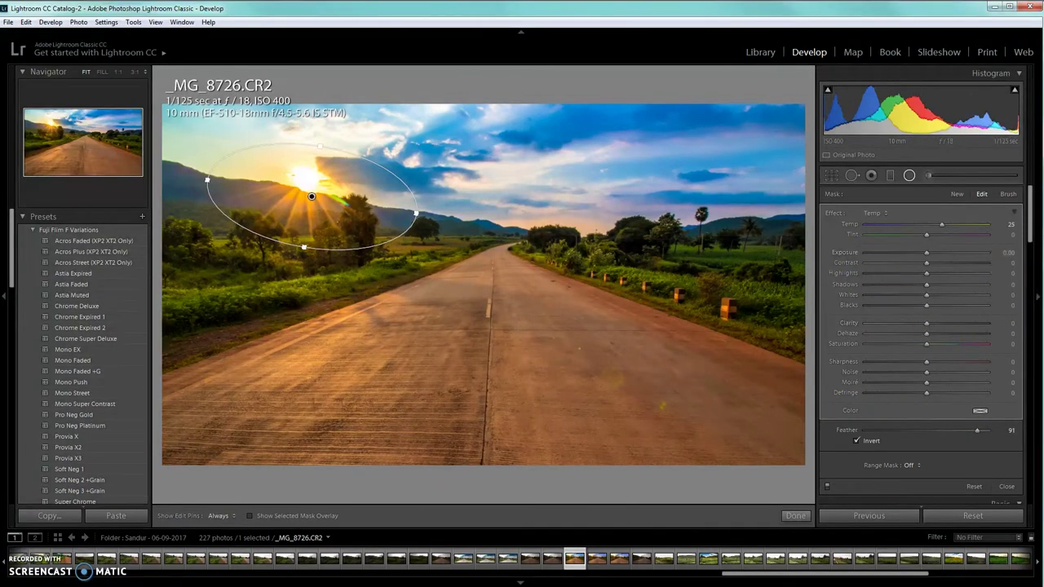
{"action": "left_click", "coordinate": [940, 224]}
{"action": "mouse_move", "coordinate": [932, 228]}
{"action": "left_mouse_down"}
{"action": "mouse_move", "coordinate": [899, 226]}
{"action": "mouse_move", "coordinate": [957, 224]}
{"action": "mouse_move", "coordinate": [930, 223]}
{"action": "mouse_move", "coordinate": [938, 229]}
{"action": "left_mouse_up"}
{"action": "left_click_drag", "start_coordinate": [902, 232], "coordinate": [925, 233]}
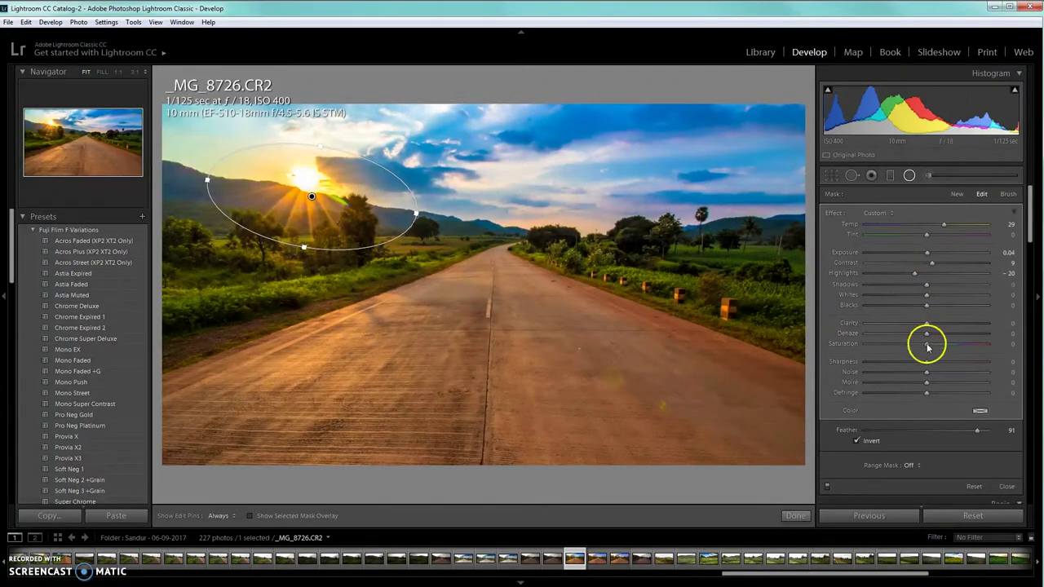
{"action": "left_click_drag", "start_coordinate": [926, 323], "coordinate": [931, 324]}
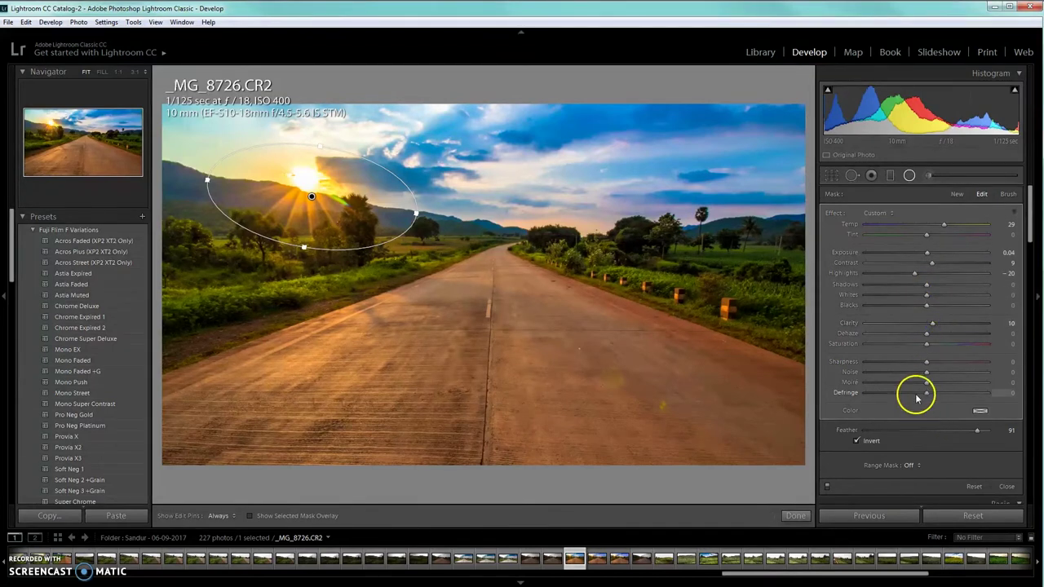
Check the sky for noise at 1:1 and set the photo's Luminance noise reduction to 8
{"action": "scroll", "coordinate": [882, 425], "scroll_direction": "down", "scroll_amount": 5}
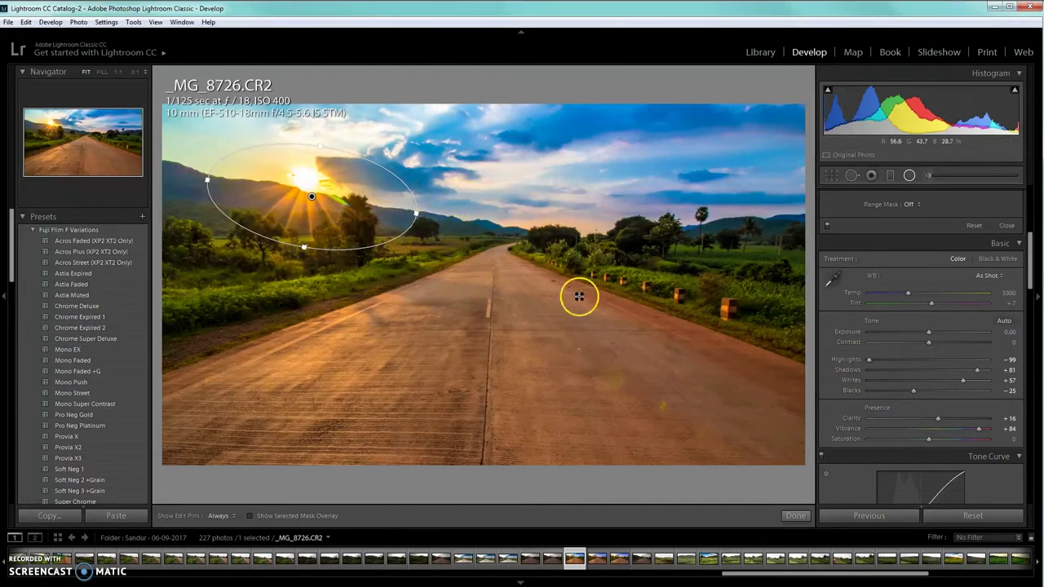
{"action": "key", "text": "z"}
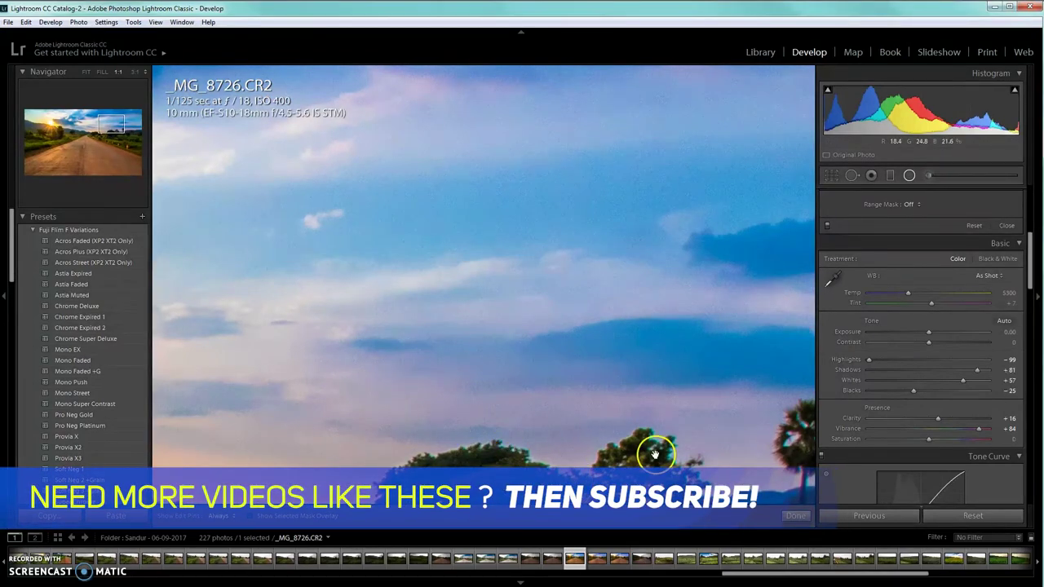
{"action": "left_click", "coordinate": [706, 380]}
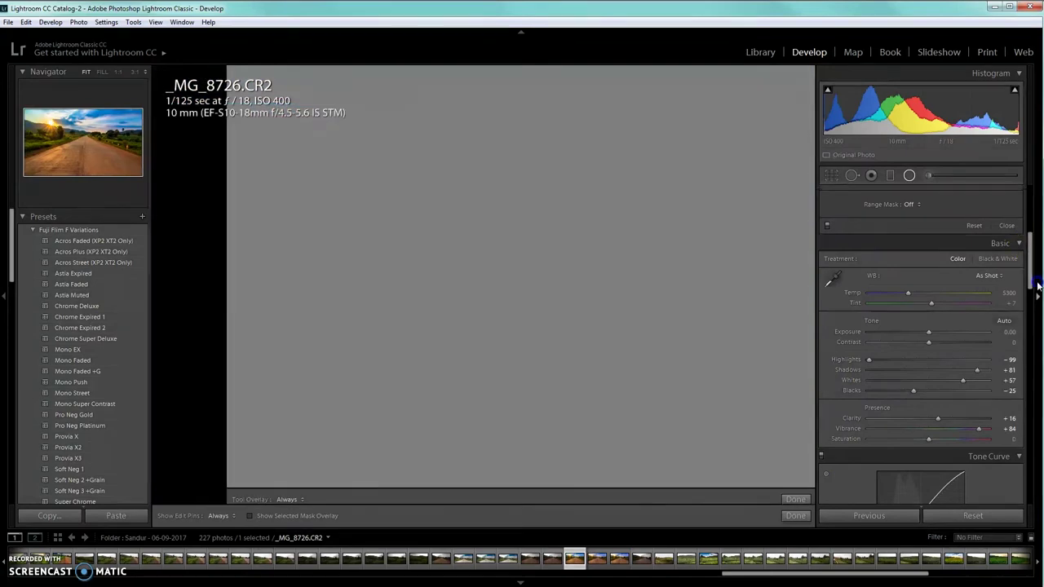
{"action": "left_click", "coordinate": [1038, 285]}
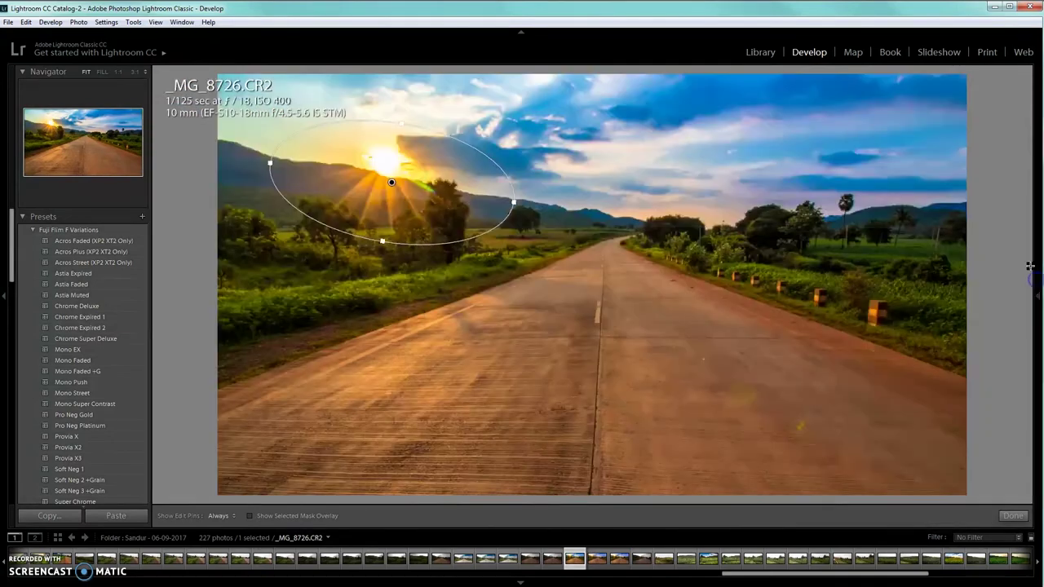
{"action": "left_click", "coordinate": [1038, 264]}
{"action": "left_click_drag", "start_coordinate": [1027, 256], "coordinate": [1023, 377]}
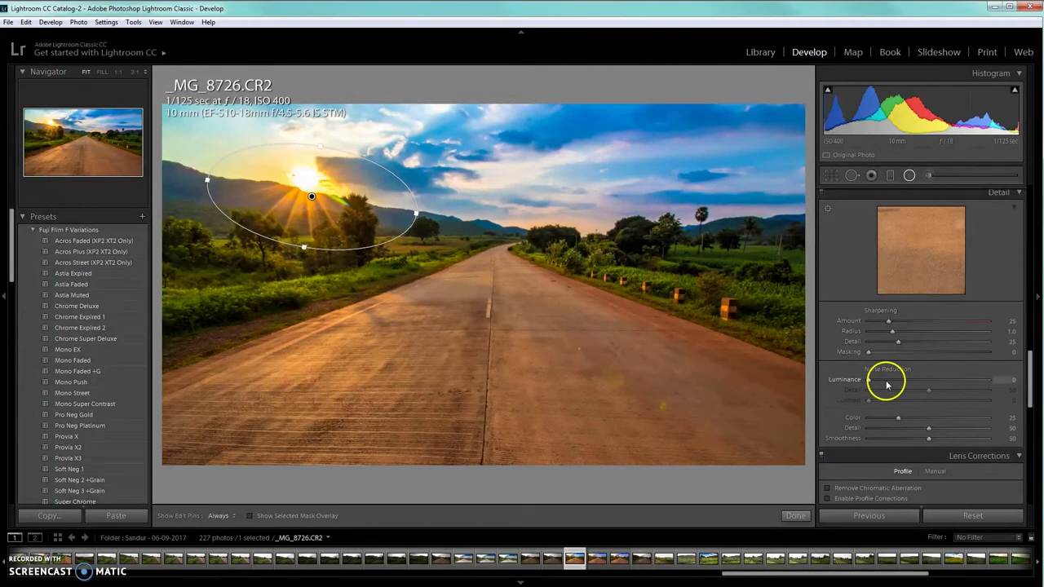
{"action": "left_click_drag", "start_coordinate": [870, 382], "coordinate": [881, 383]}
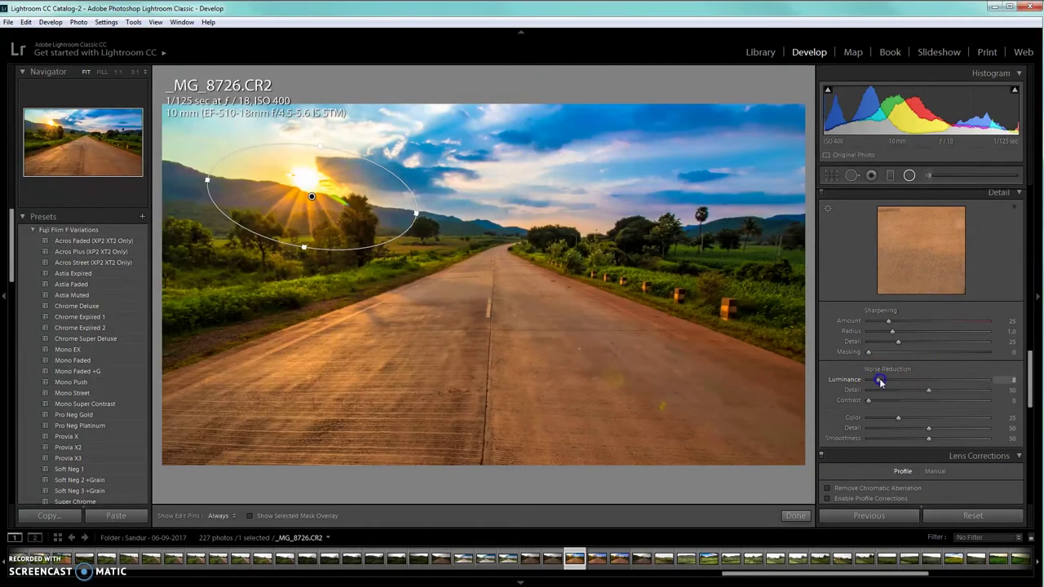
Turn on Remove Chromatic Aberration and Enable Profile Corrections for the lens
{"action": "left_click_drag", "start_coordinate": [1032, 387], "coordinate": [1029, 414]}
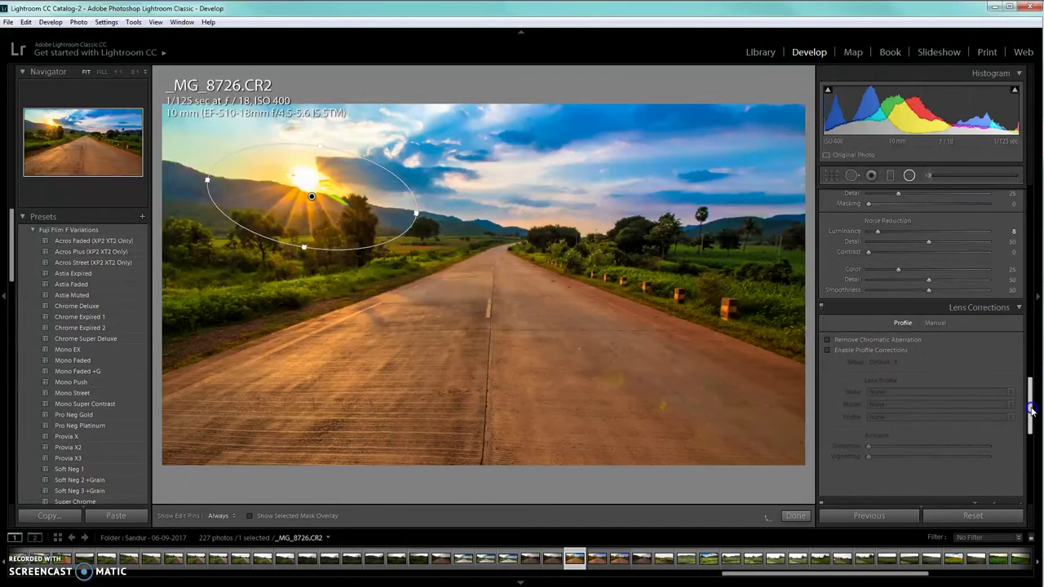
{"action": "left_click", "coordinate": [852, 345]}
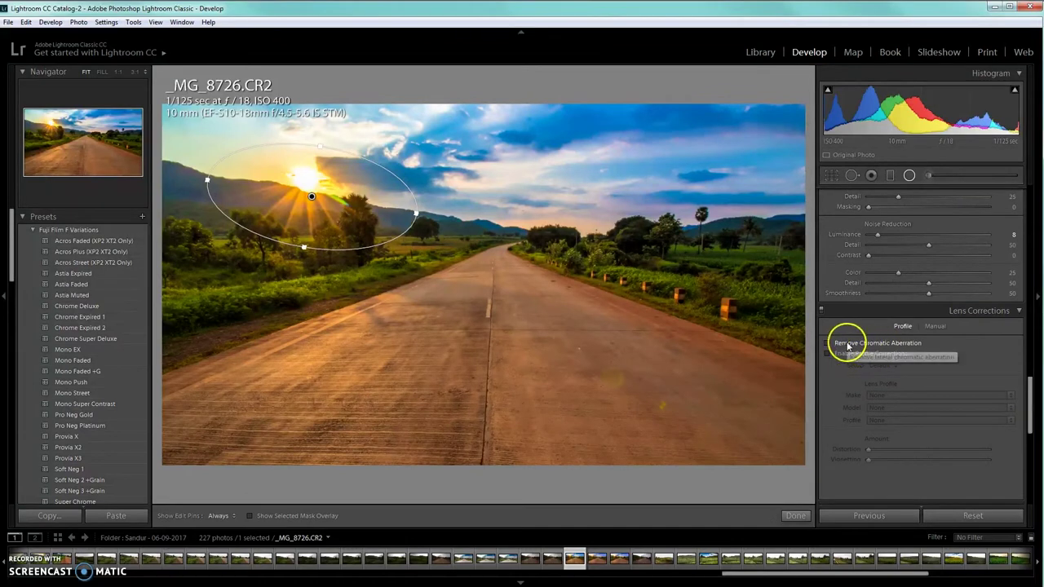
{"action": "left_click", "coordinate": [835, 354]}
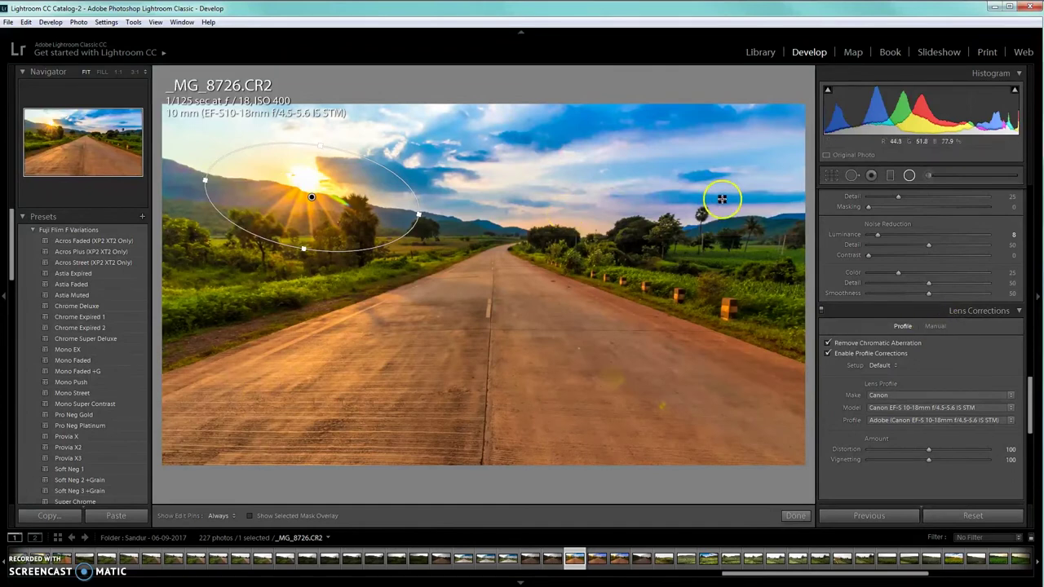
Set the whole photo's basic Exposure to -0.20 and Contrast to +10
{"action": "left_click_drag", "start_coordinate": [1029, 396], "coordinate": [1034, 210]}
{"action": "left_click", "coordinate": [929, 254]}
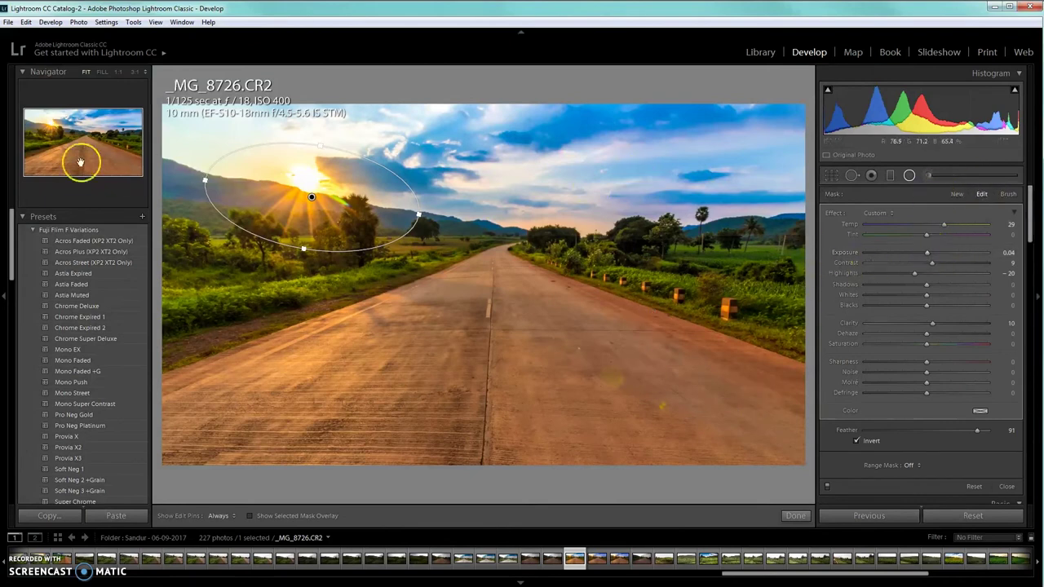
{"action": "scroll", "coordinate": [869, 432], "scroll_direction": "down", "scroll_amount": 5}
{"action": "left_click", "coordinate": [929, 333]}
{"action": "left_click_drag", "start_coordinate": [930, 334], "coordinate": [927, 333]}
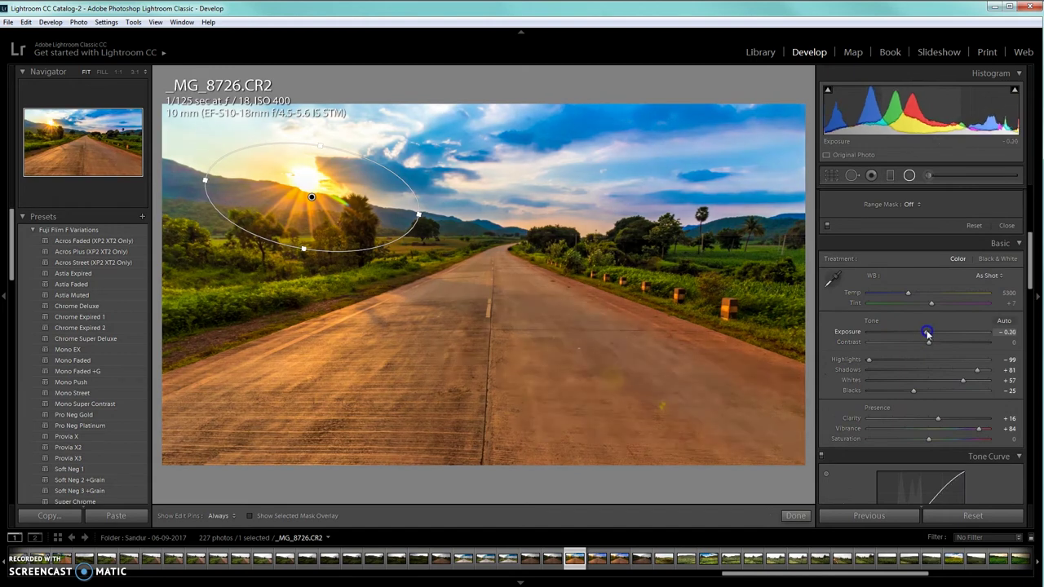
{"action": "left_click_drag", "start_coordinate": [928, 343], "coordinate": [938, 343]}
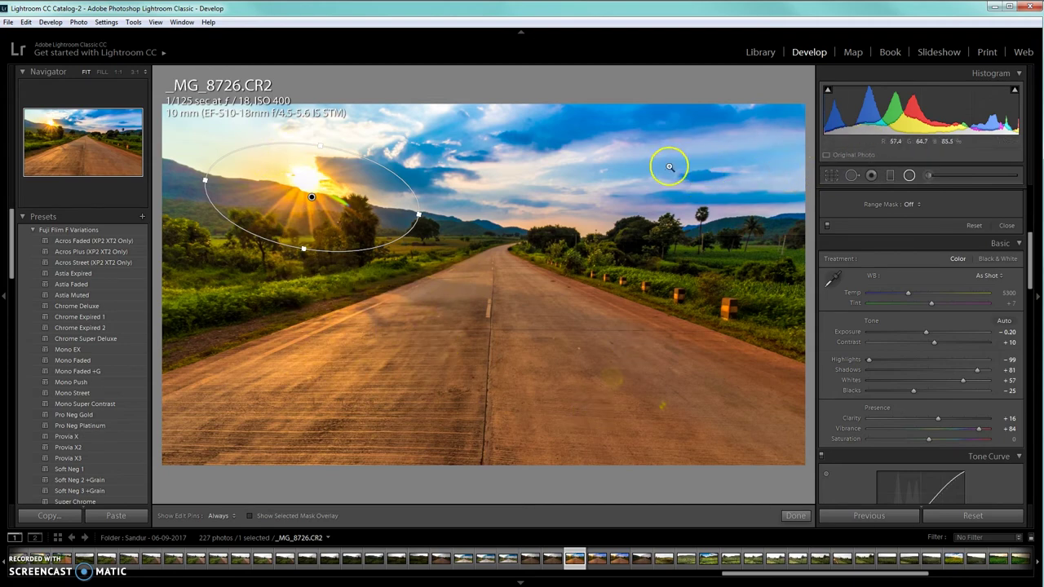
Examine the trees and the sky along the horizon at 1:1 magnification
{"action": "key", "text": "z"}
{"action": "key", "text": "z"}
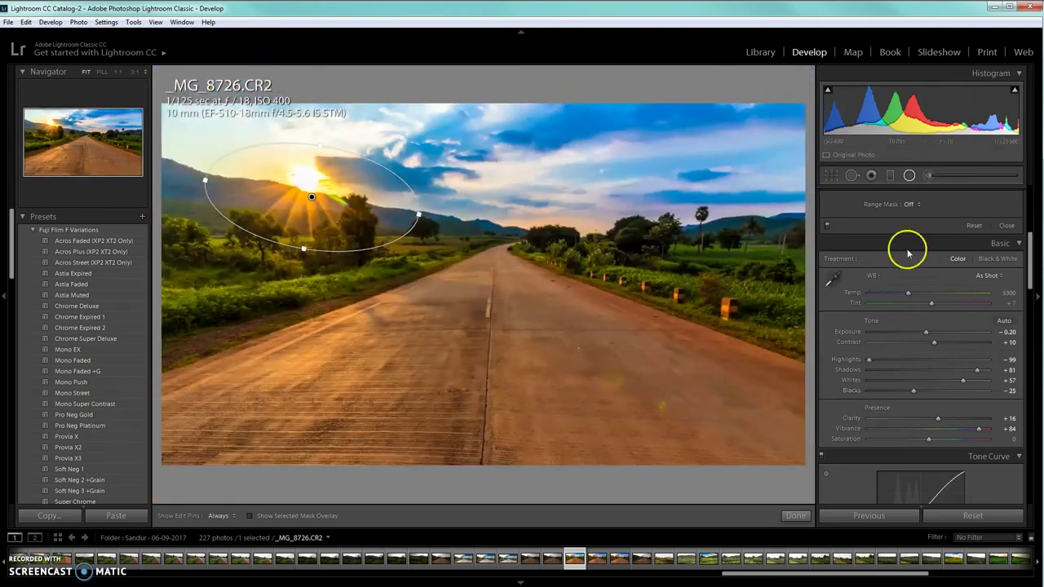
{"action": "left_click", "coordinate": [709, 232]}
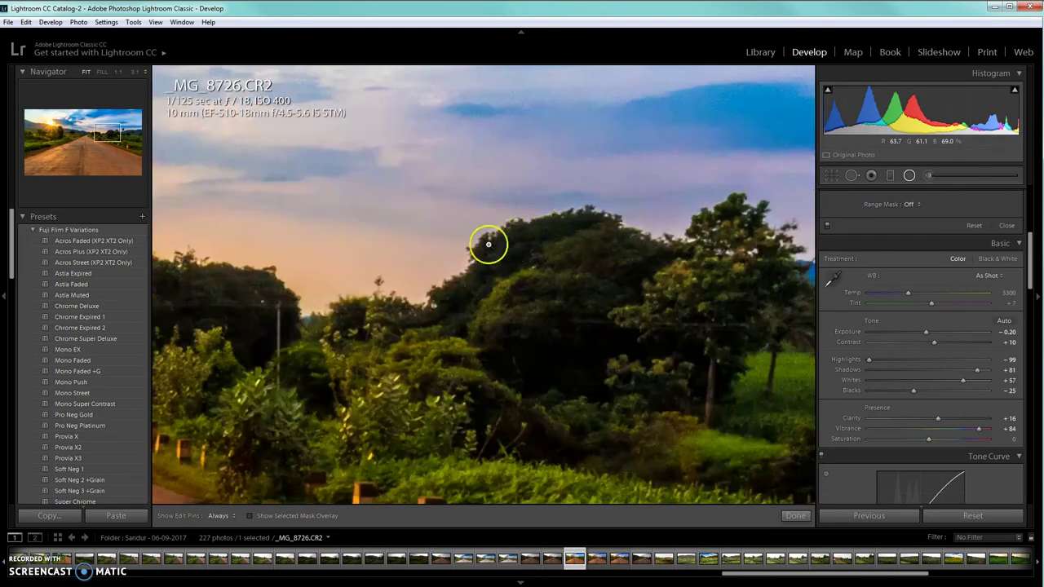
{"action": "left_click", "coordinate": [566, 215]}
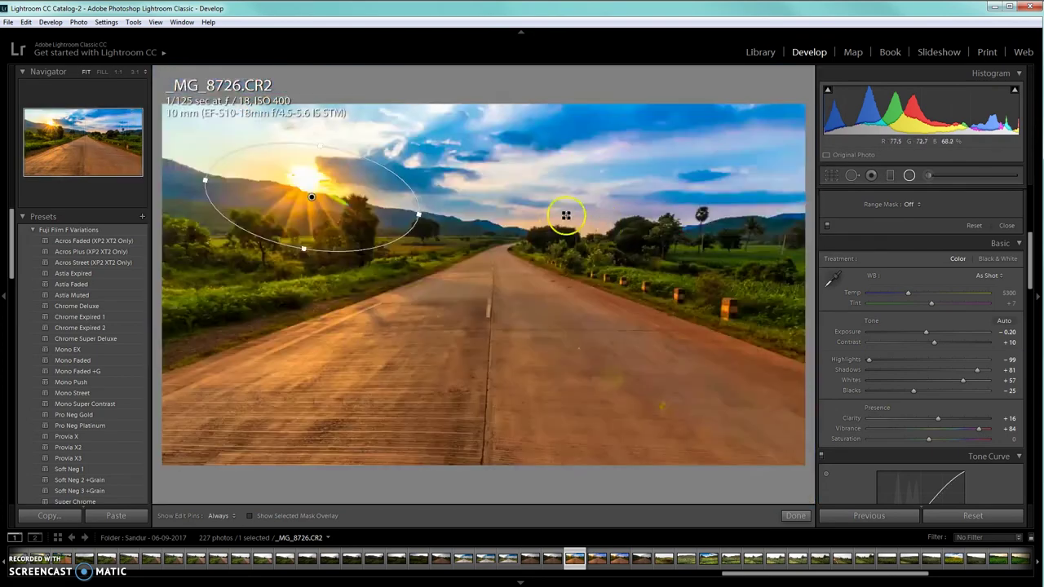
{"action": "left_click", "coordinate": [645, 230]}
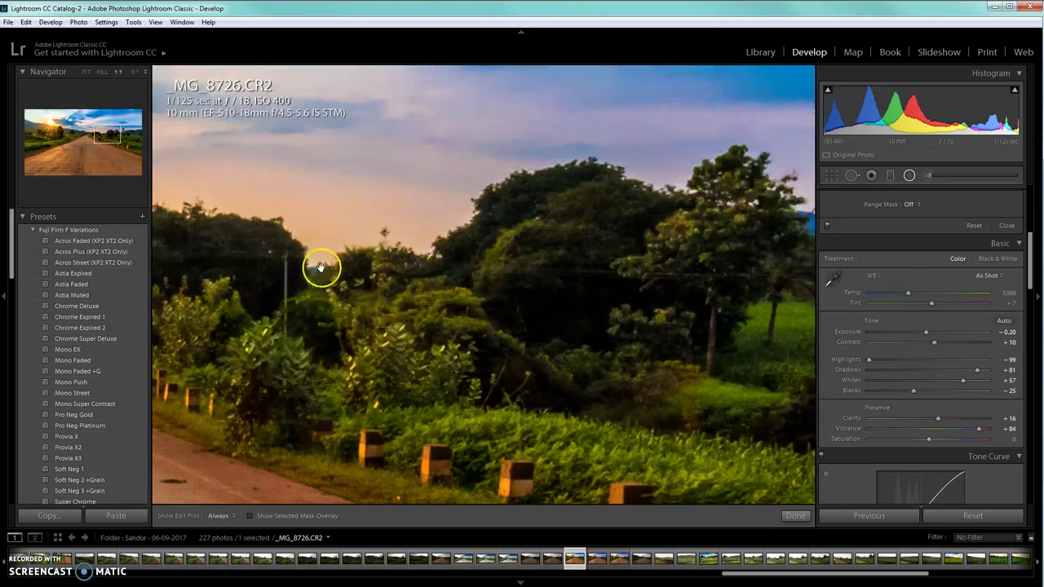
{"action": "left_click", "coordinate": [561, 220]}
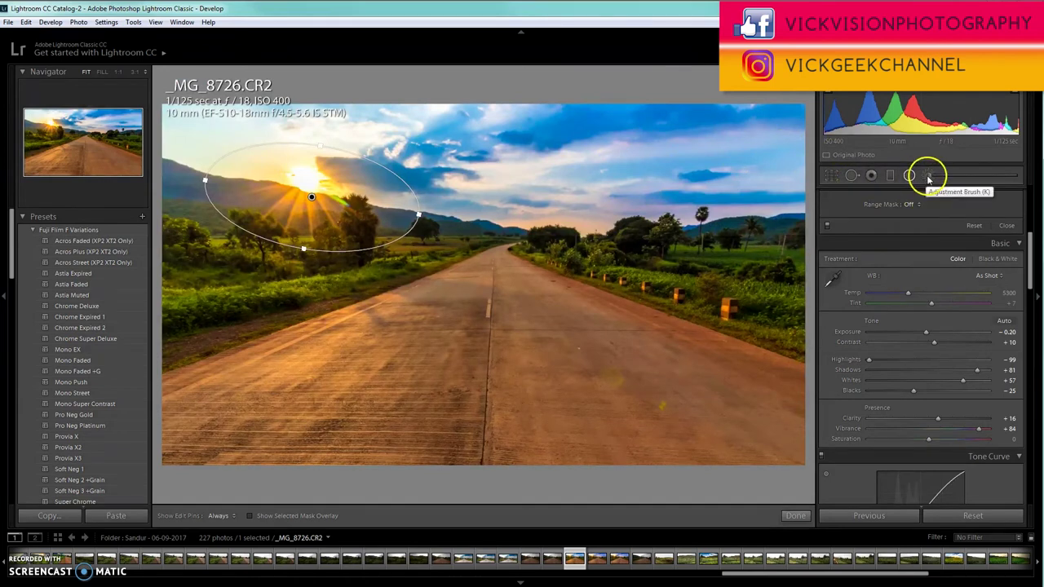
Set up an Adjustment Brush from the Clarity effect with Clarity -28 and Sharpness -19
{"action": "left_click", "coordinate": [928, 175]}
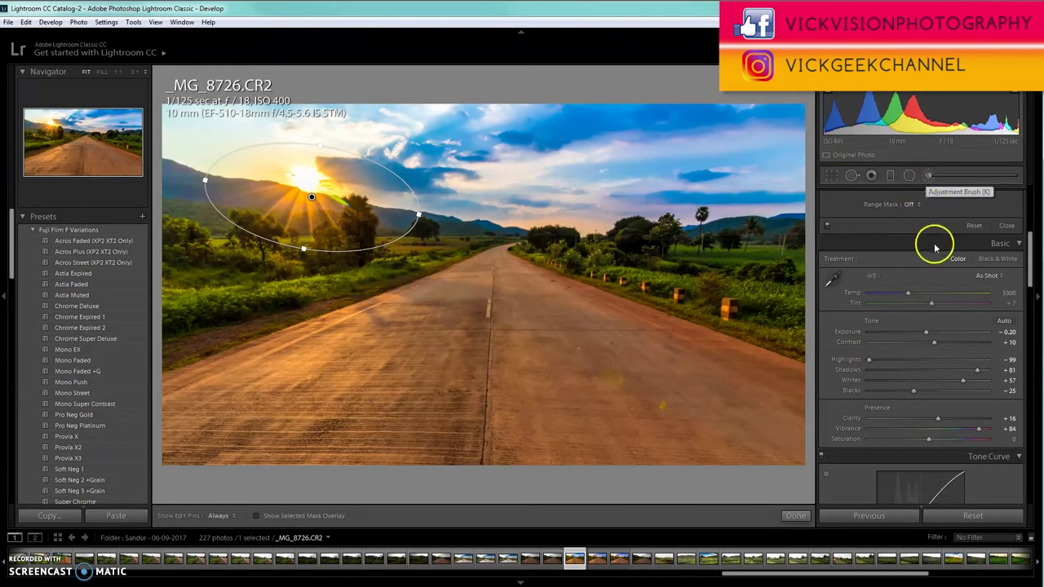
{"action": "left_click", "coordinate": [874, 213]}
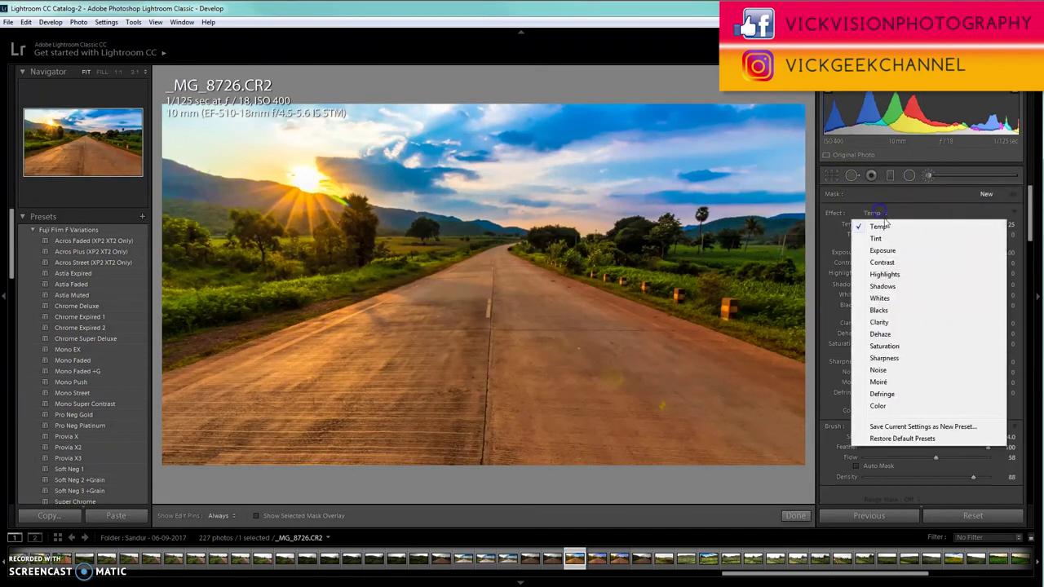
{"action": "left_click", "coordinate": [880, 323]}
{"action": "left_click_drag", "start_coordinate": [926, 323], "coordinate": [911, 325]}
{"action": "left_click_drag", "start_coordinate": [927, 362], "coordinate": [915, 364]}
{"action": "key", "text": "h"}
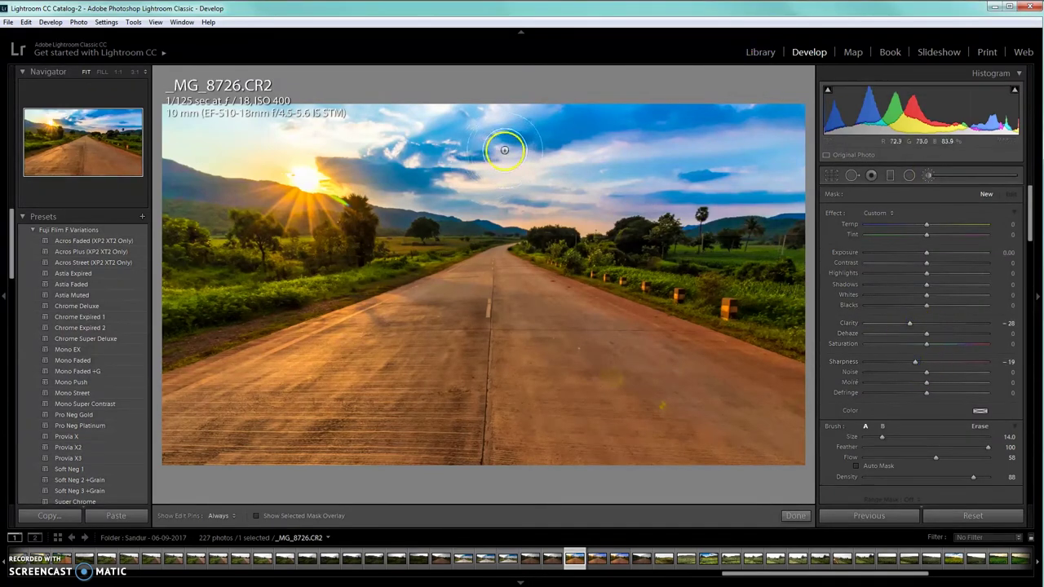
Paint the softening brush across the clouds and upper sky, and check the smoothed sky at 1:1
{"action": "left_click_drag", "start_coordinate": [790, 160], "coordinate": [626, 175]}
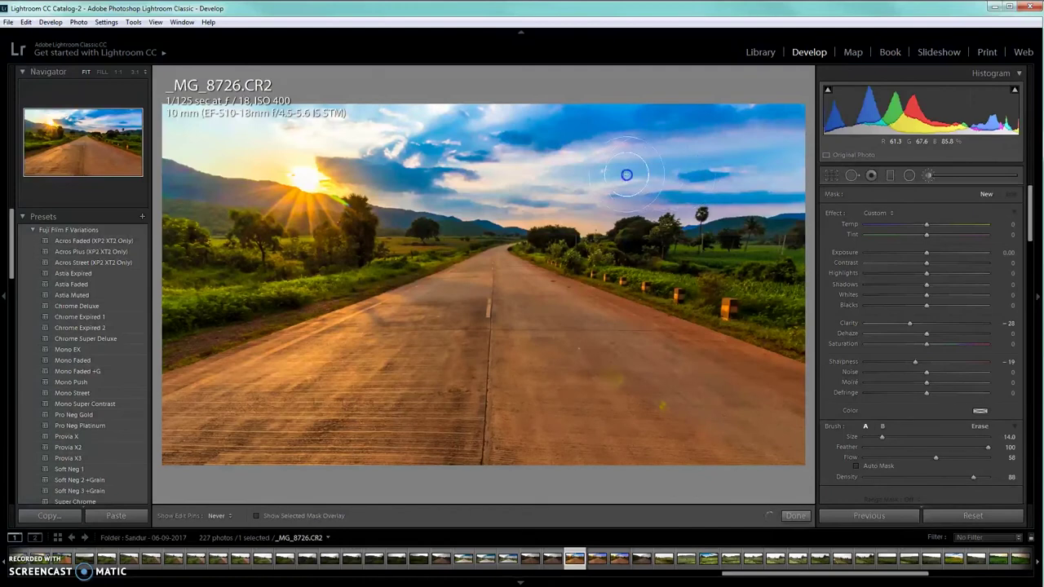
{"action": "left_click_drag", "start_coordinate": [530, 184], "coordinate": [444, 164]}
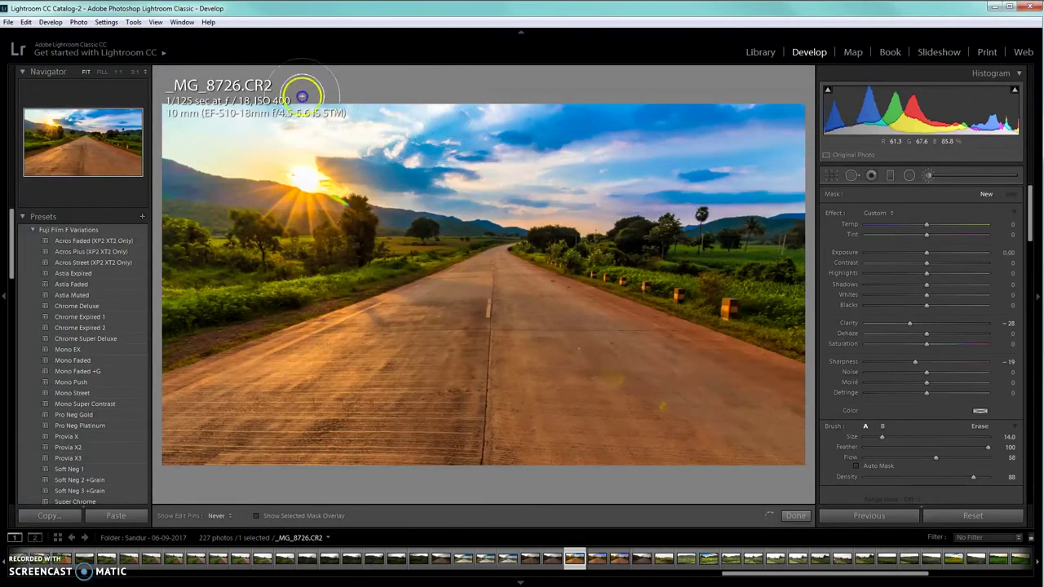
{"action": "left_click", "coordinate": [398, 114]}
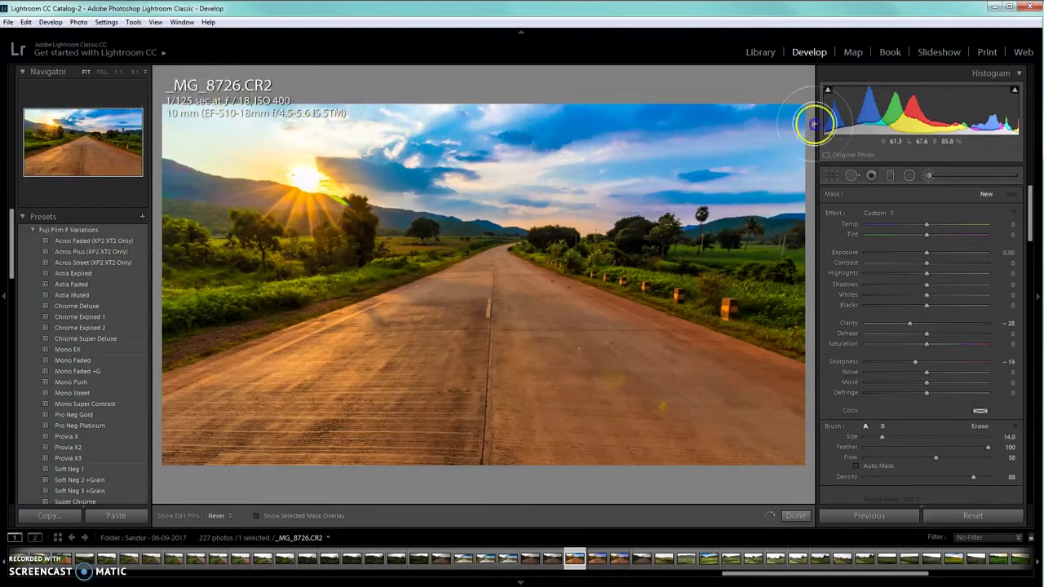
{"action": "left_click", "coordinate": [651, 146]}
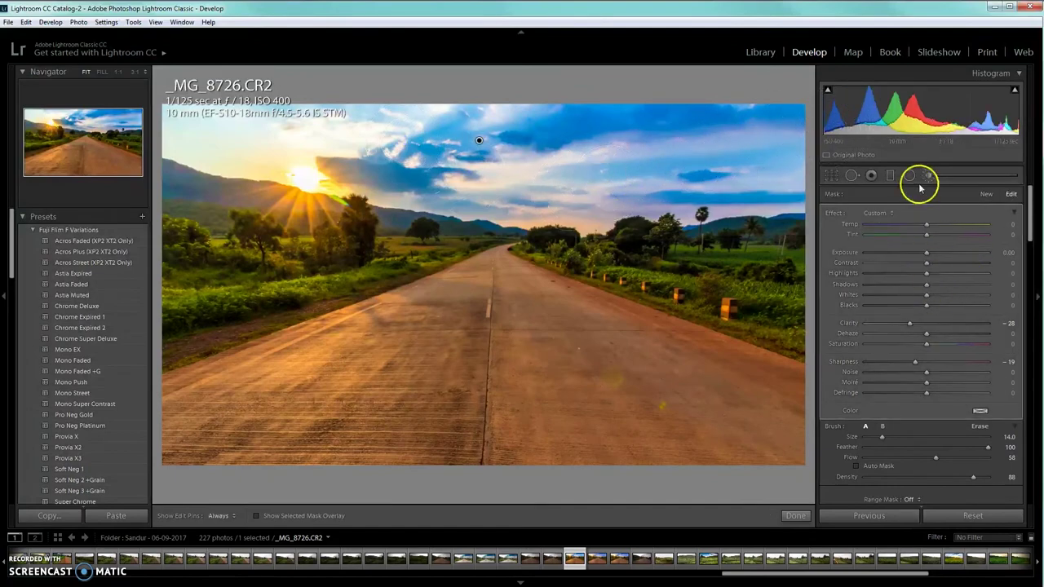
{"action": "left_click", "coordinate": [676, 166]}
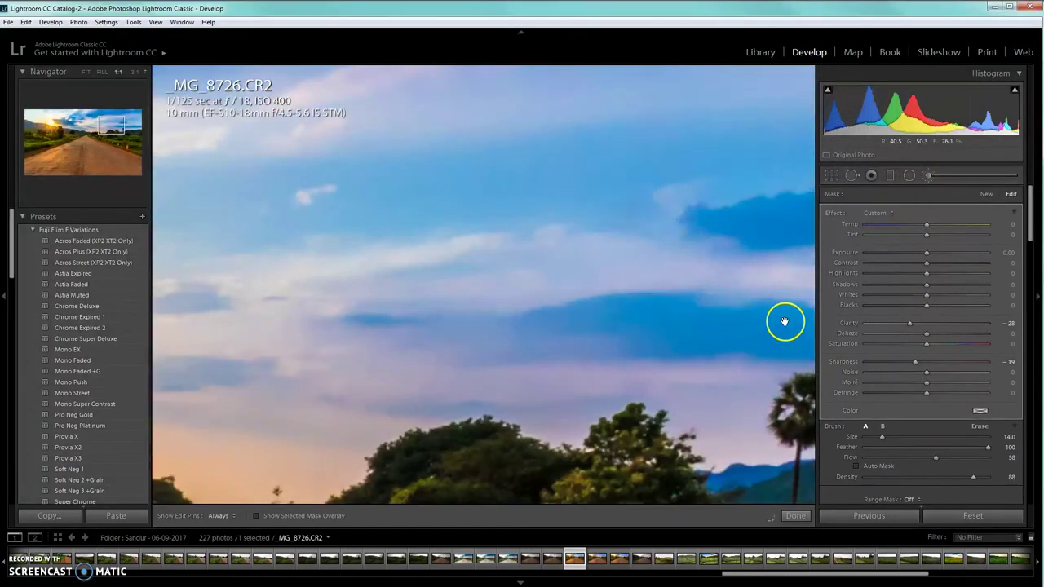
{"action": "left_click", "coordinate": [649, 285]}
{"action": "mouse_move", "coordinate": [588, 431]}
{"action": "left_mouse_down"}
{"action": "mouse_move", "coordinate": [557, 403]}
{"action": "mouse_move", "coordinate": [264, 422]}
{"action": "mouse_move", "coordinate": [368, 364]}
{"action": "mouse_move", "coordinate": [417, 353]}
{"action": "left_mouse_up"}
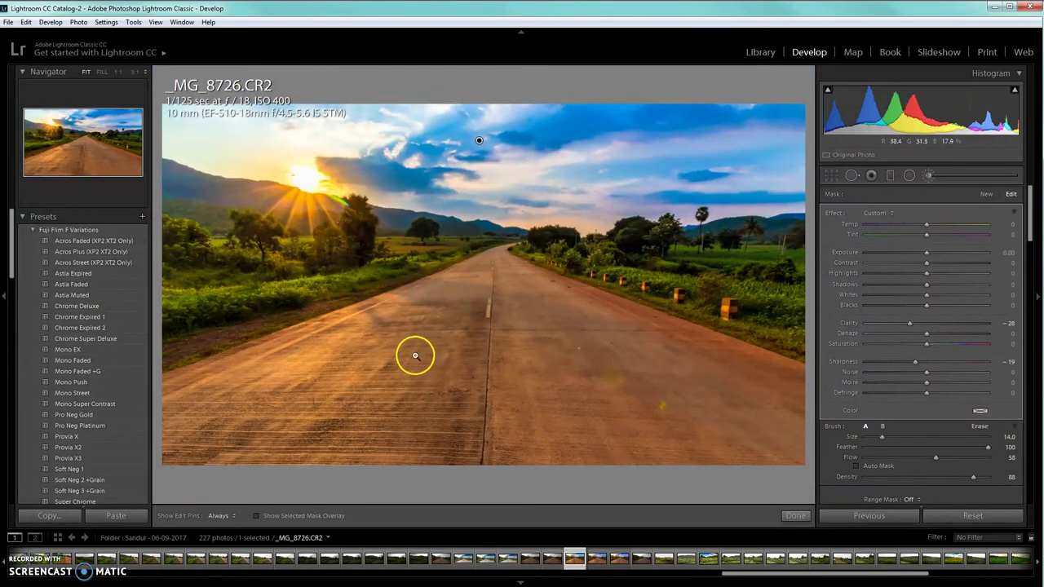
Tighten the crop slightly at the bottom and right edges with the As Shot aspect, and apply it
{"action": "left_click", "coordinate": [833, 179]}
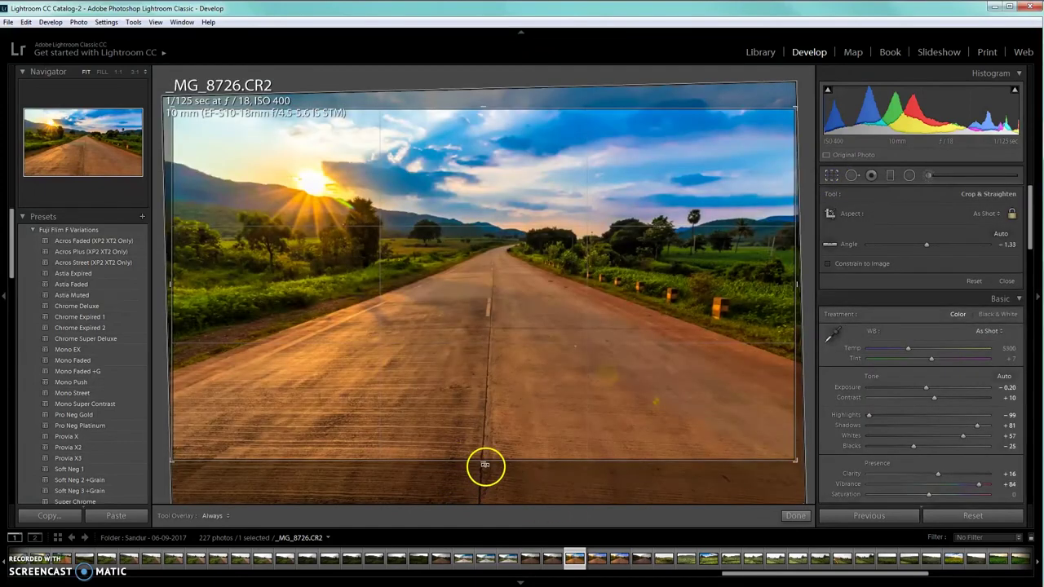
{"action": "left_click_drag", "start_coordinate": [484, 465], "coordinate": [483, 458]}
{"action": "left_click_drag", "start_coordinate": [783, 252], "coordinate": [791, 282]}
{"action": "double_click", "coordinate": [542, 276]}
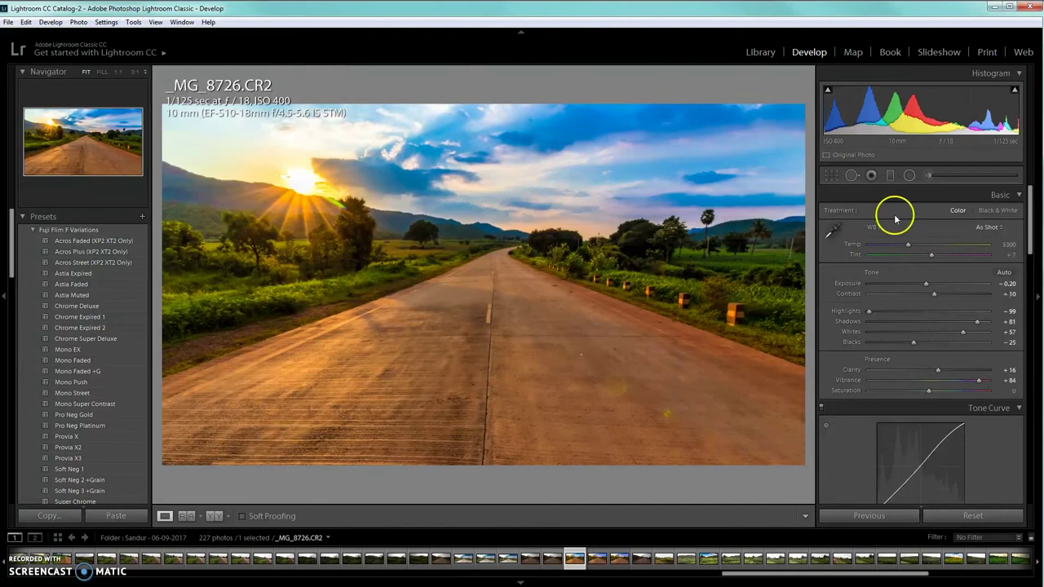
Heal the lens flare spot and small marks on the right half of the road with Spot Removal at about size 75
{"action": "left_click", "coordinate": [852, 176]}
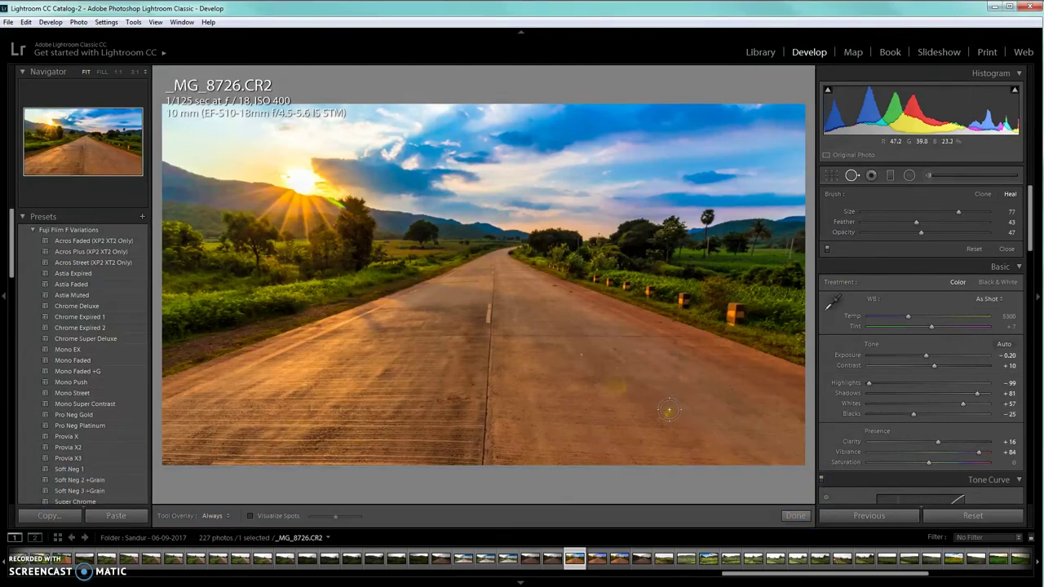
{"action": "left_click", "coordinate": [642, 399]}
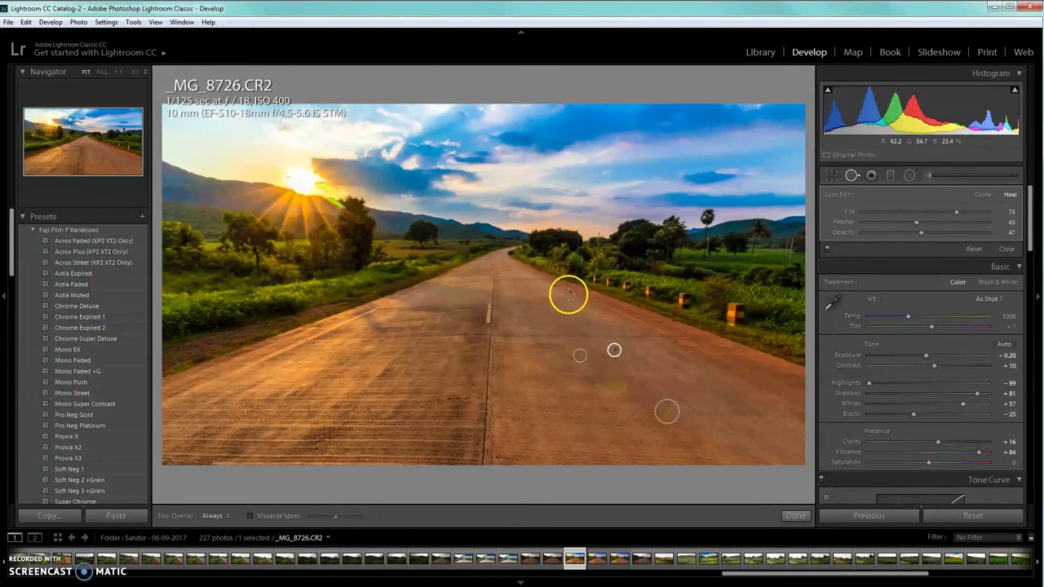
{"action": "left_click", "coordinate": [554, 287]}
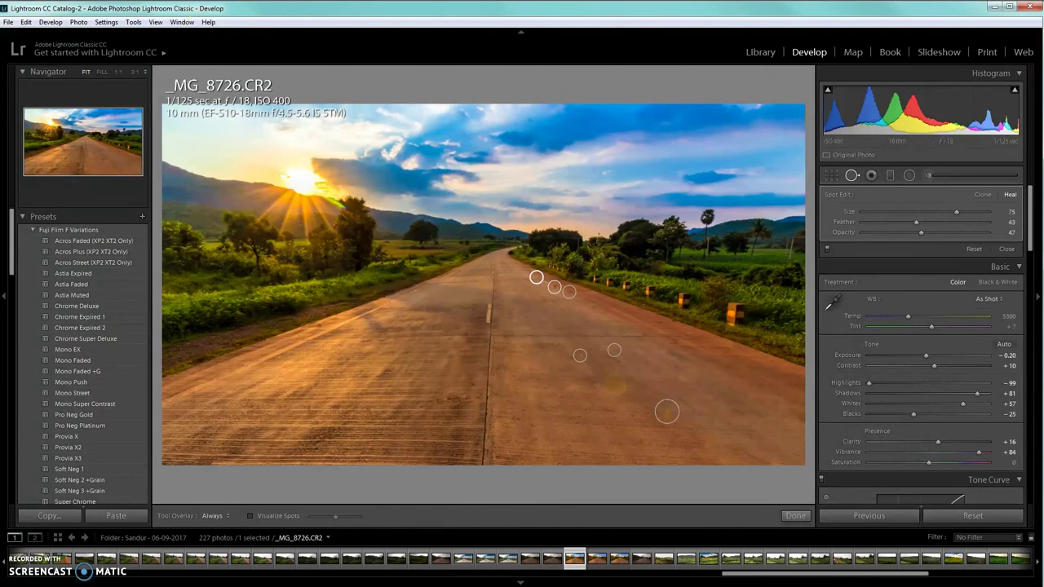
Compare the edited photo with the unedited _MG_8725.CR2 and with _MG_8727-Edit.tif, and return to _MG_8726.CR2
{"action": "left_click", "coordinate": [546, 558]}
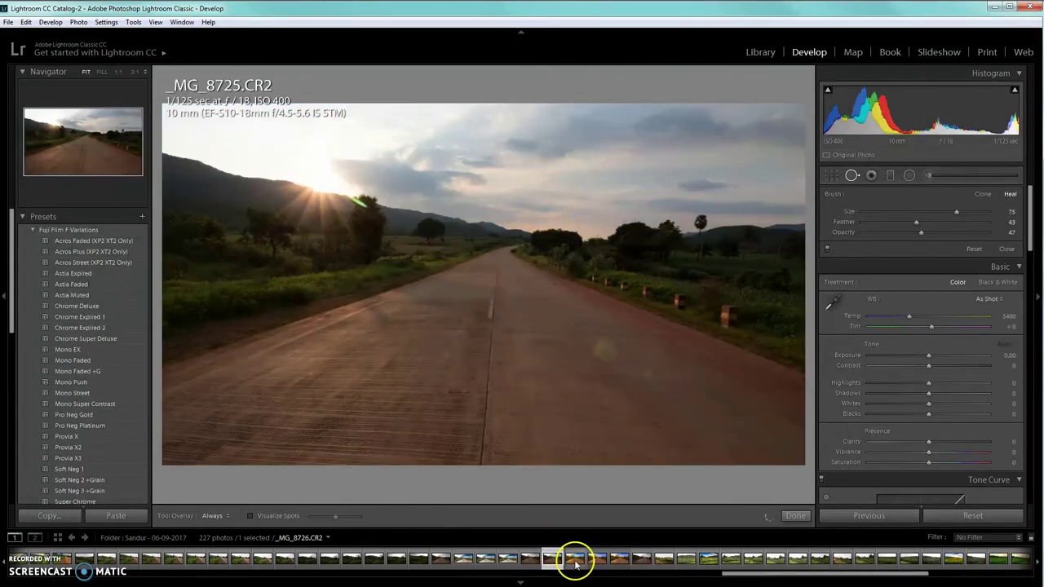
{"action": "left_click", "coordinate": [575, 559]}
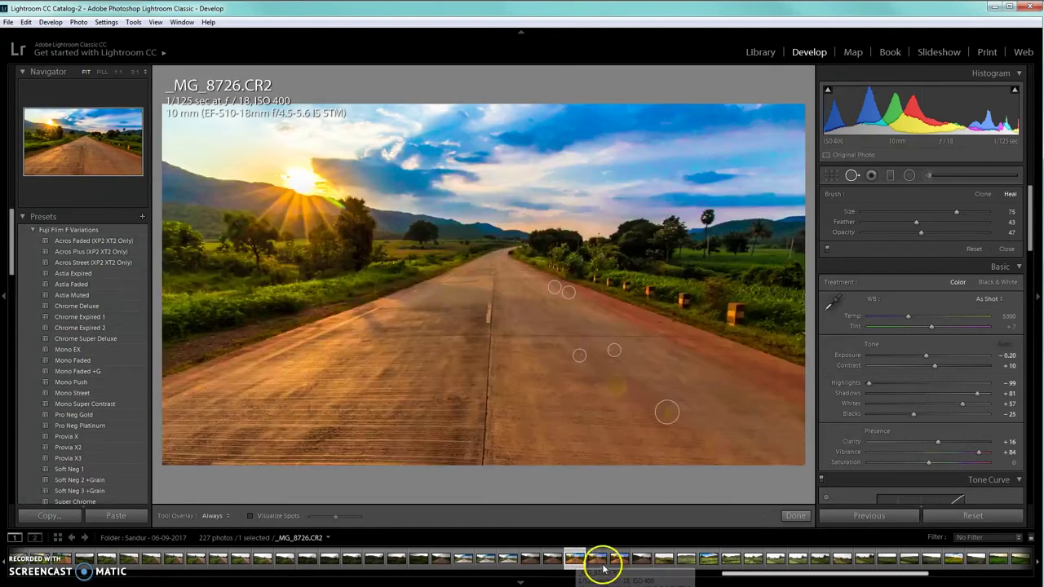
{"action": "left_click", "coordinate": [598, 561]}
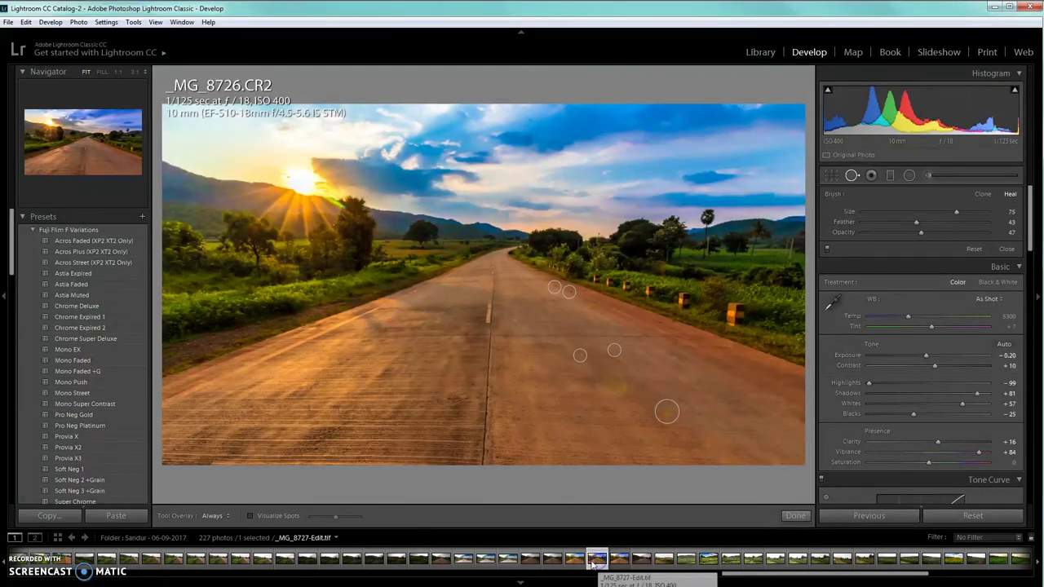
{"action": "left_click", "coordinate": [577, 560]}
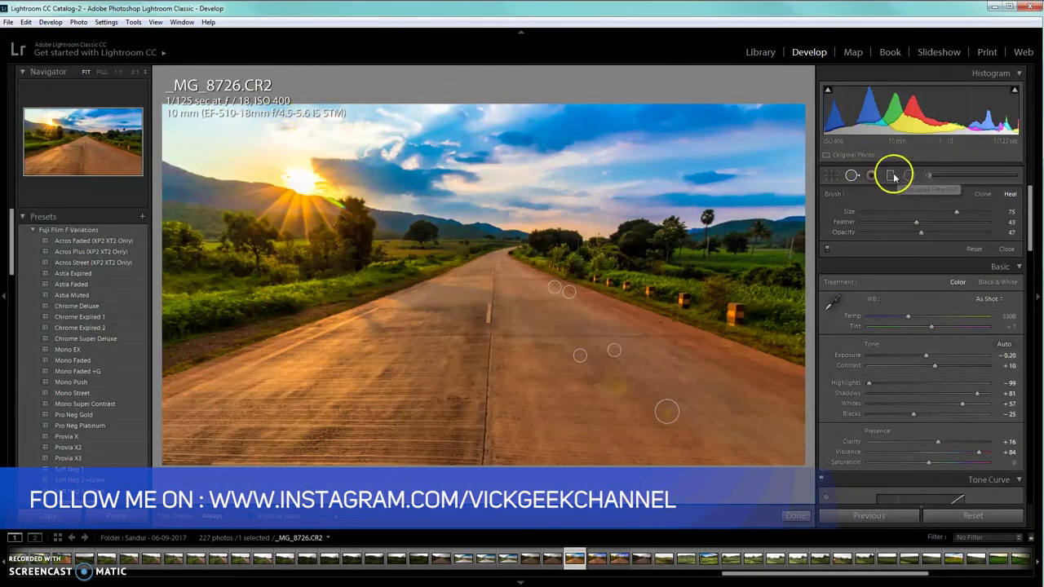
Select the existing radial filter around the sun and review its area and settings
{"action": "left_click", "coordinate": [909, 175]}
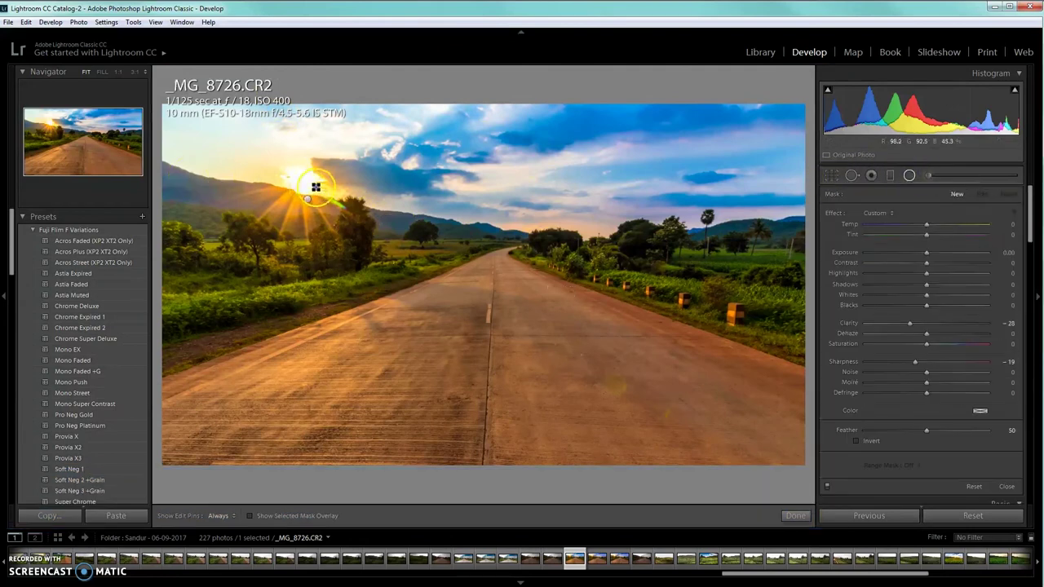
{"action": "left_click", "coordinate": [307, 201]}
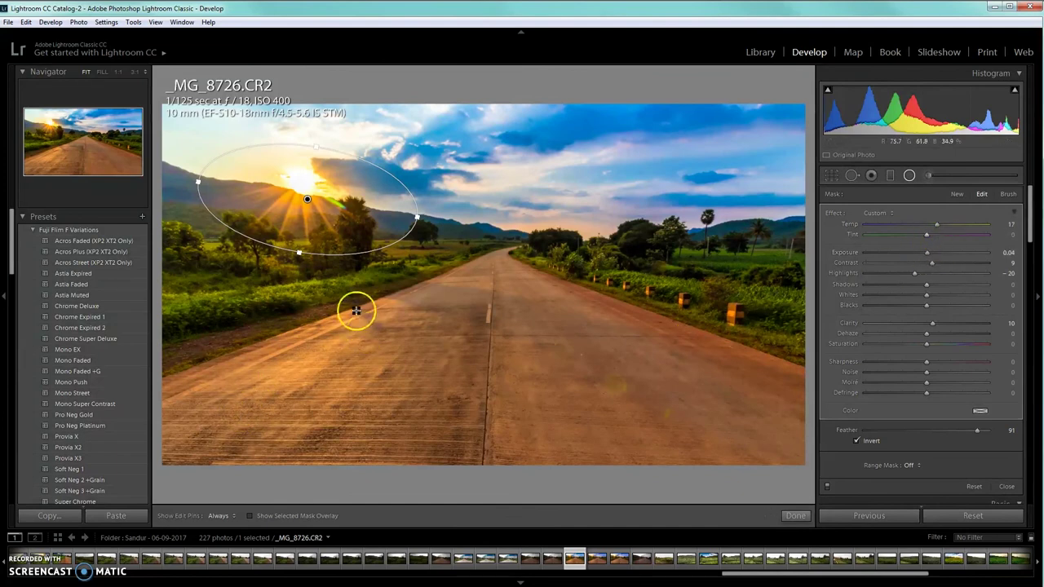
{"action": "left_click", "coordinate": [851, 345]}
{"action": "left_click", "coordinate": [630, 367]}
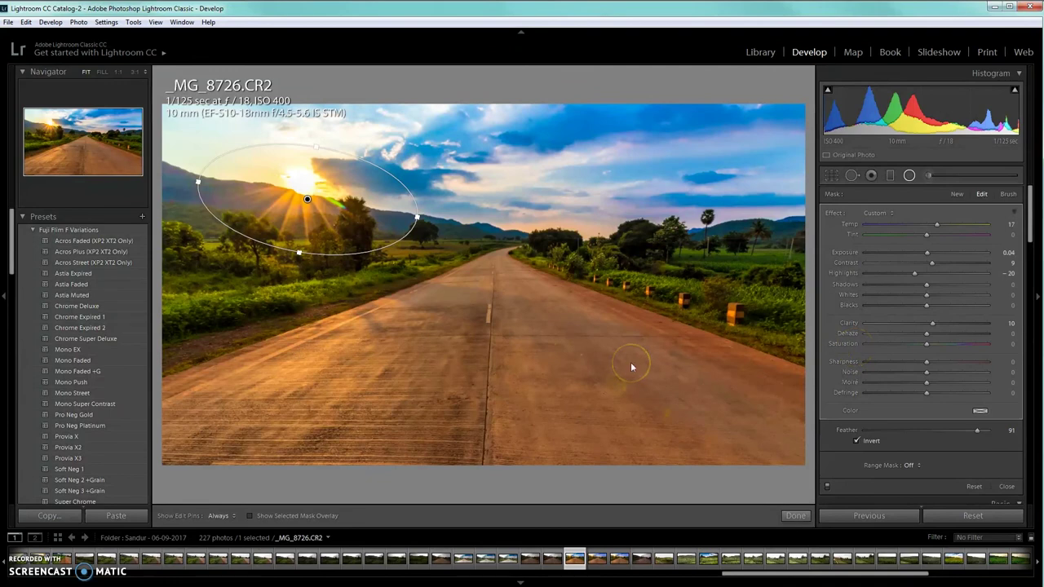